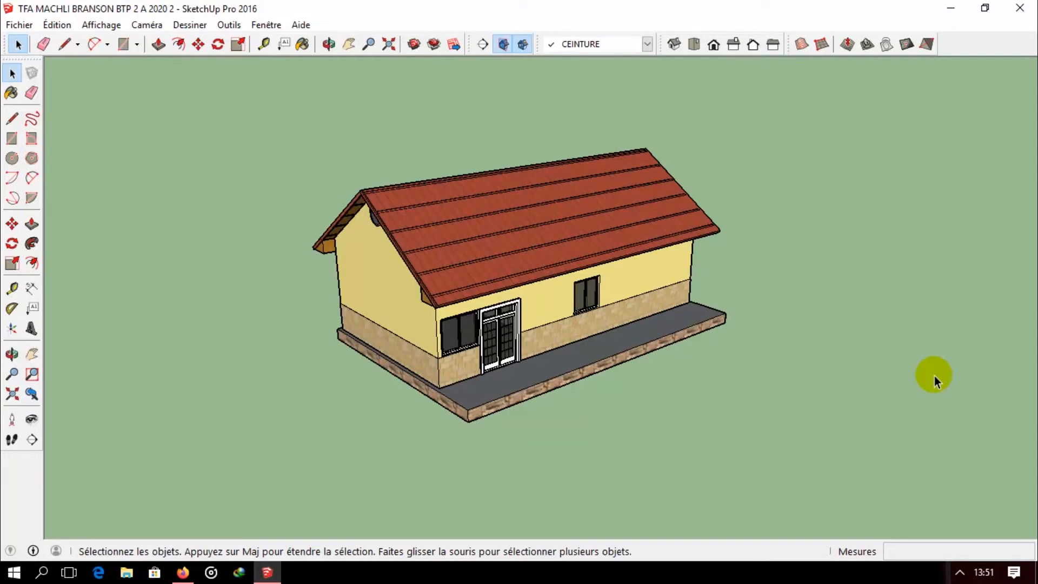
{"action": "left_click", "coordinate": [230, 24]}
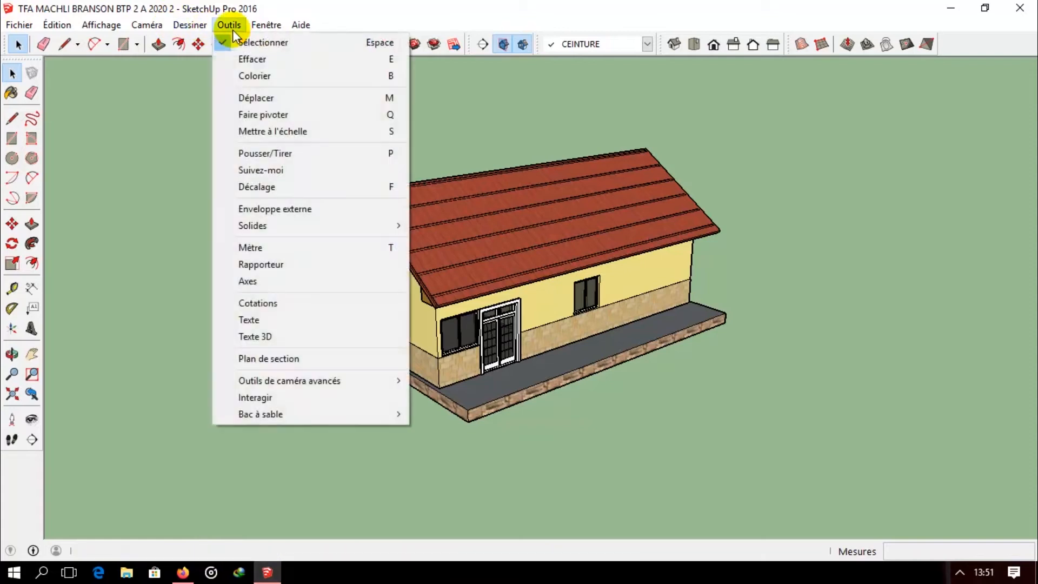
{"action": "left_click", "coordinate": [274, 361]}
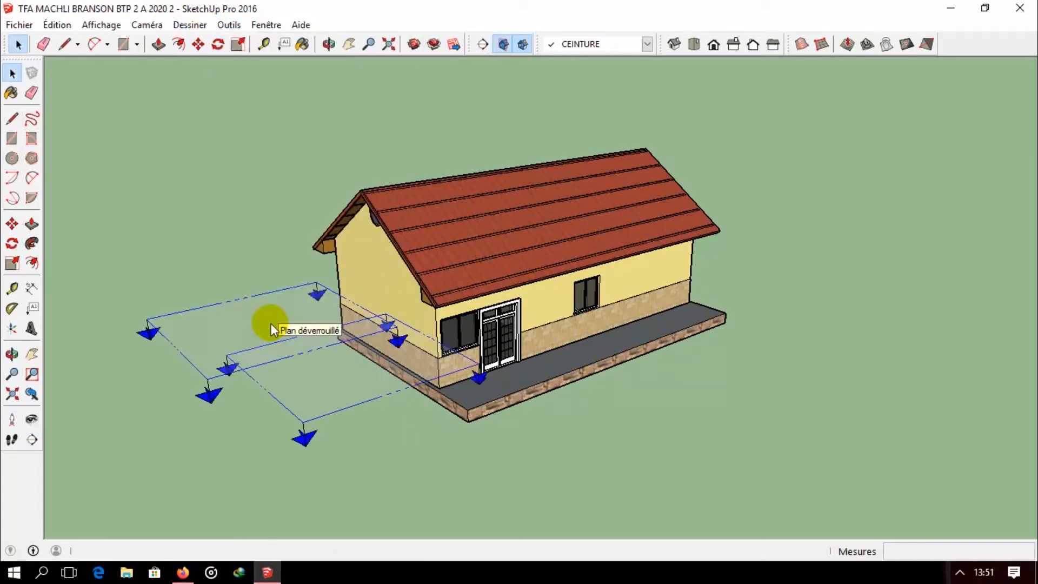
{"action": "key", "text": "space"}
{"action": "middle_click_drag", "start_coordinate": [318, 372], "coordinate": [442, 363]}
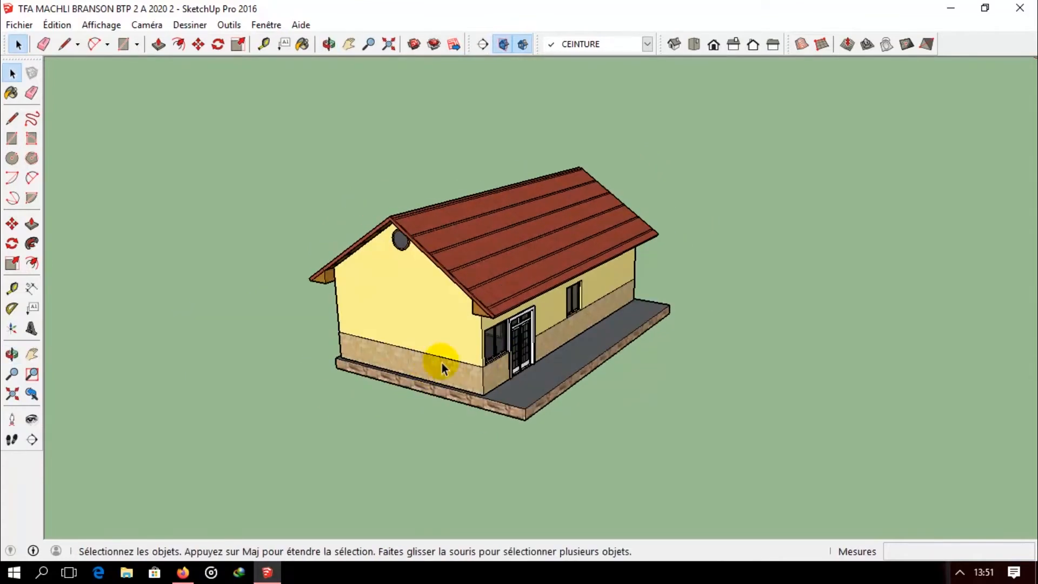
{"action": "scroll", "coordinate": [516, 360], "scroll_direction": "up", "scroll_amount": 3}
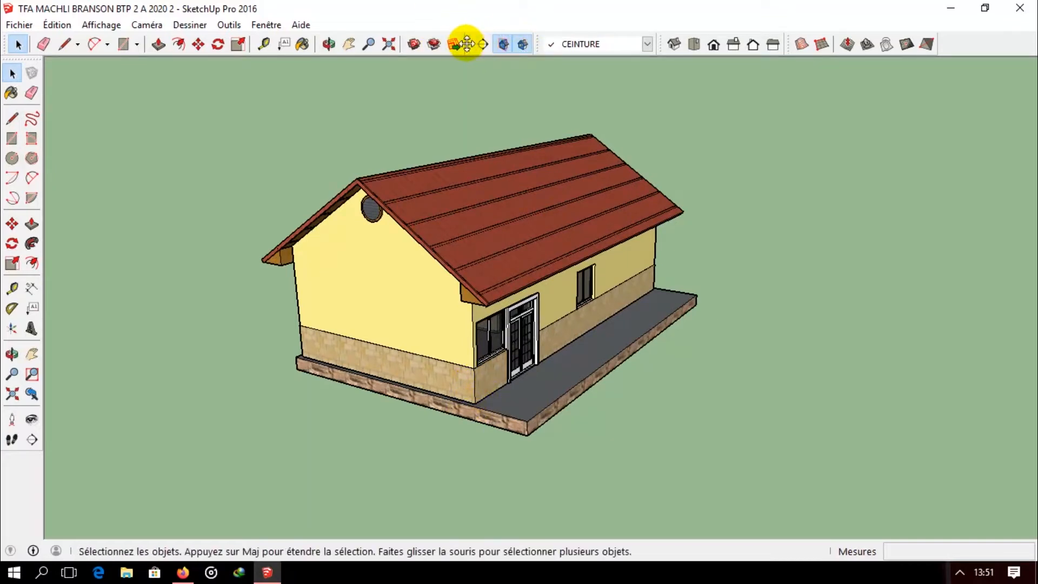
- Toggle the Section toolbar off and back on in the list of available toolbars
{"action": "left_click", "coordinate": [83, 25]}
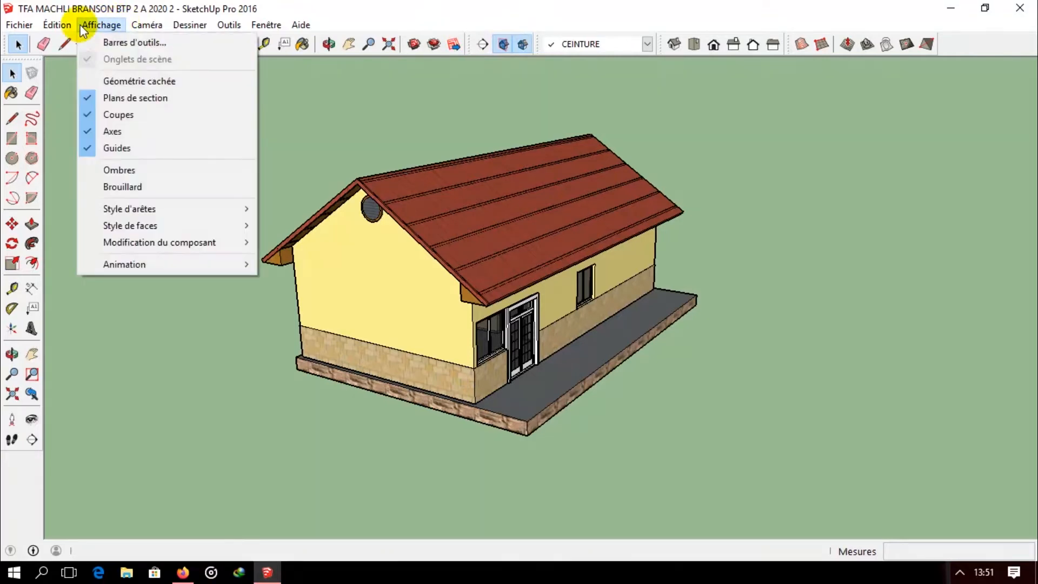
{"action": "left_click", "coordinate": [124, 43]}
{"action": "scroll", "coordinate": [435, 335], "scroll_direction": "down", "scroll_amount": 3}
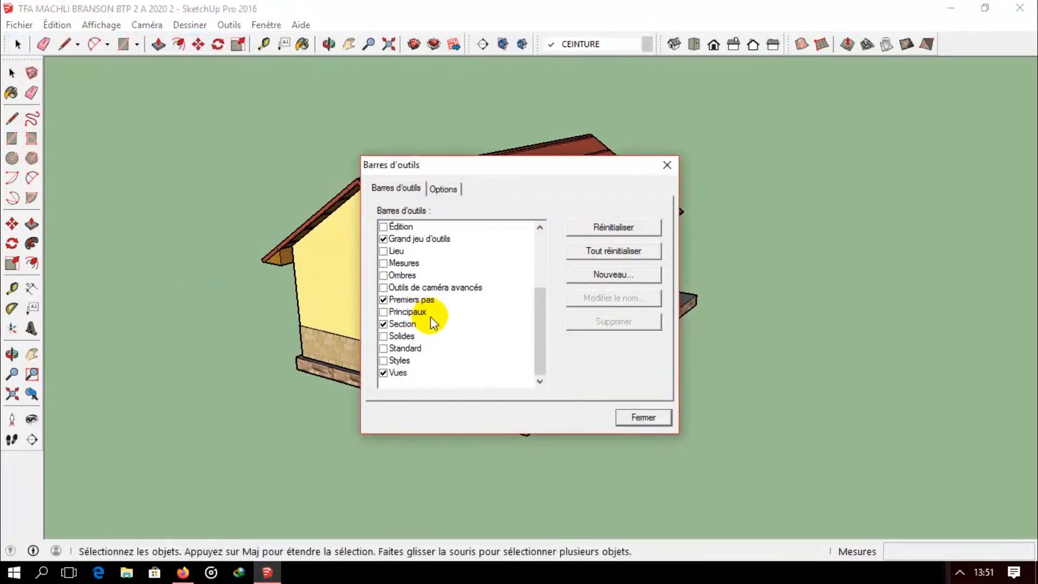
{"action": "left_click", "coordinate": [384, 325]}
{"action": "left_click", "coordinate": [385, 324]}
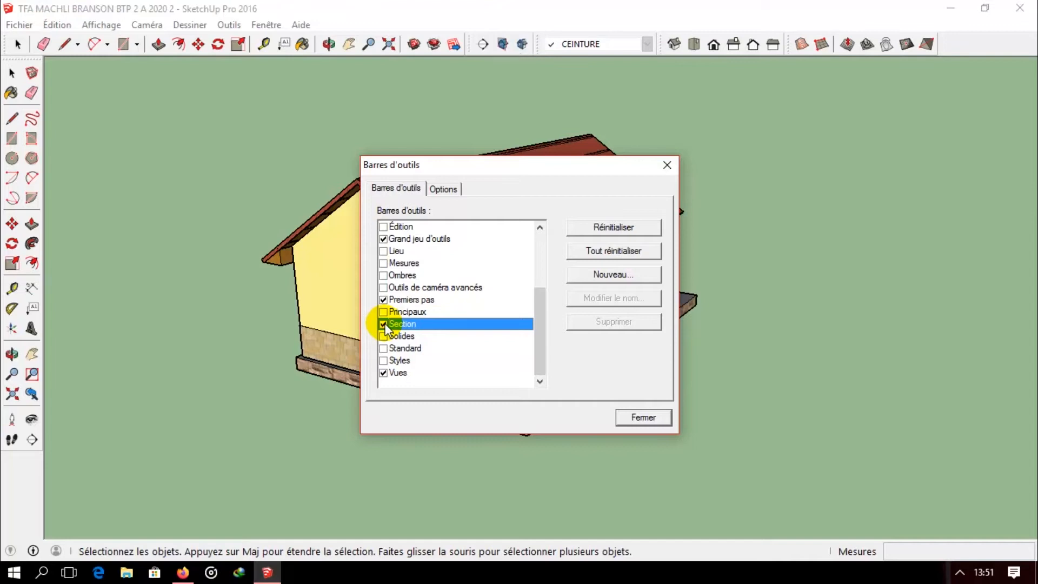
{"action": "left_click", "coordinate": [644, 418]}
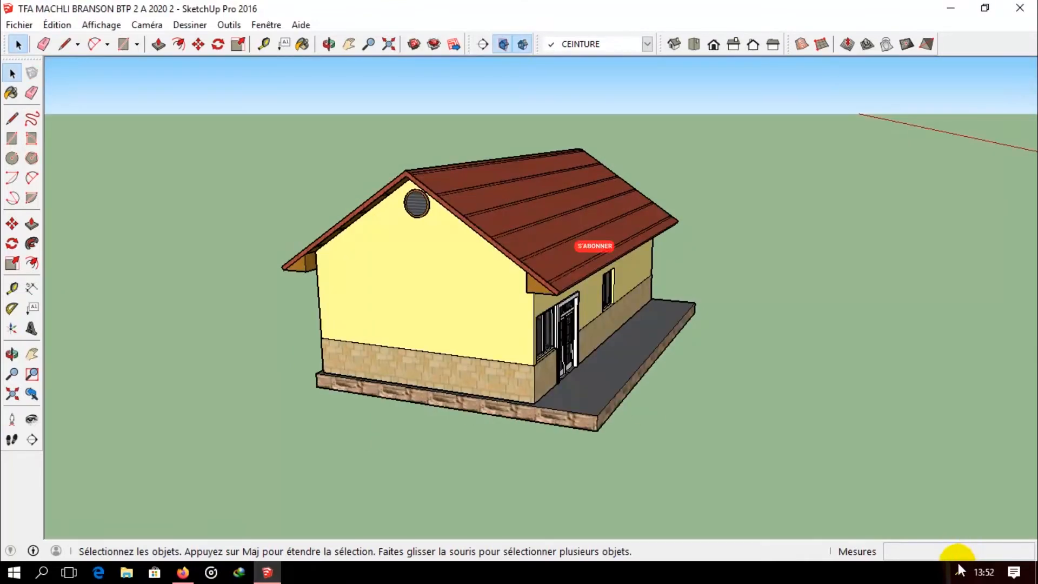
- Place a section plane on the gable wall with the round vent and select the plane
{"action": "scroll", "coordinate": [651, 335], "scroll_direction": "down", "scroll_amount": 3}
{"action": "middle_click_drag", "start_coordinate": [617, 322], "coordinate": [517, 352]}
{"action": "scroll", "coordinate": [517, 354], "scroll_direction": "up", "scroll_amount": 4}
{"action": "left_click_drag", "start_coordinate": [517, 353], "coordinate": [572, 284]}
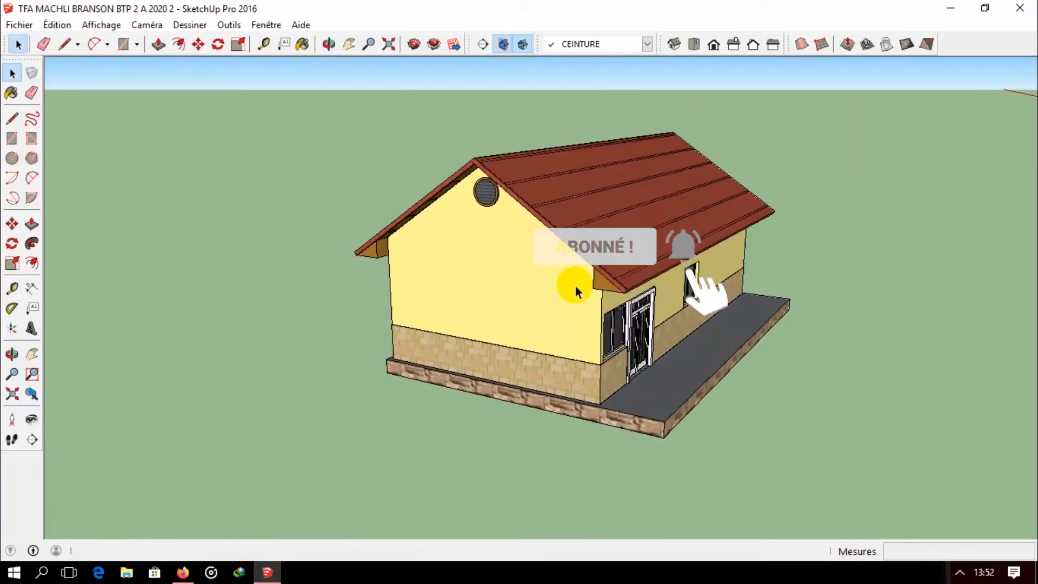
{"action": "key", "text": "space"}
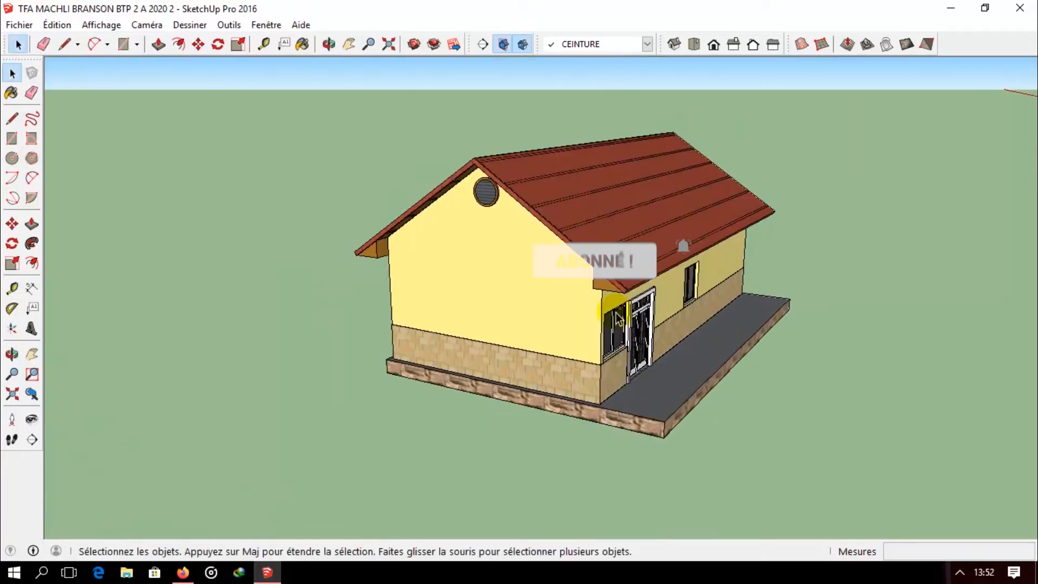
{"action": "left_click", "coordinate": [485, 44]}
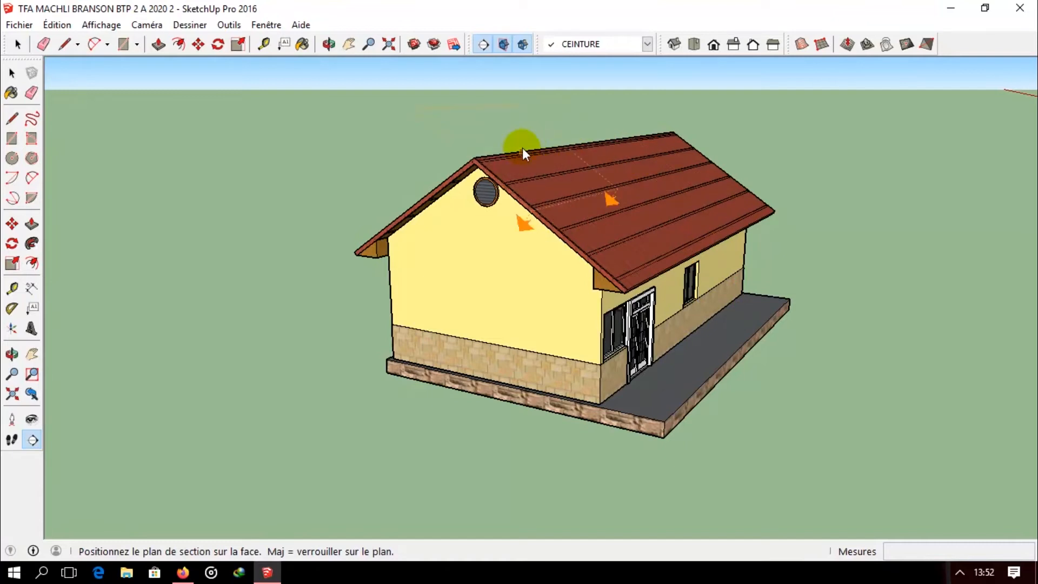
{"action": "left_click", "coordinate": [472, 294]}
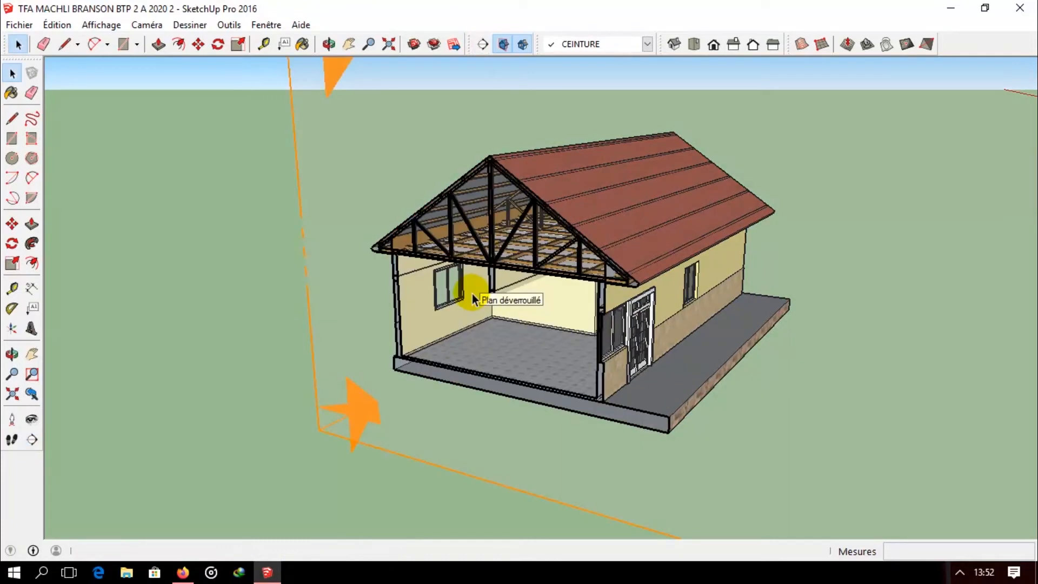
{"action": "middle_click_drag", "start_coordinate": [540, 278], "coordinate": [745, 314]}
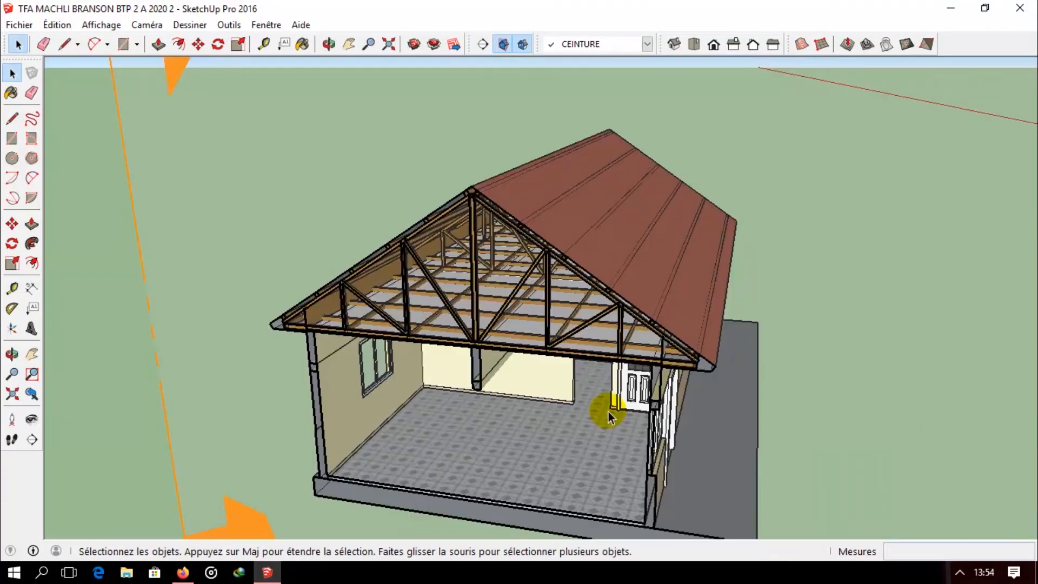
{"action": "middle_click_drag", "start_coordinate": [608, 411], "coordinate": [989, 477]}
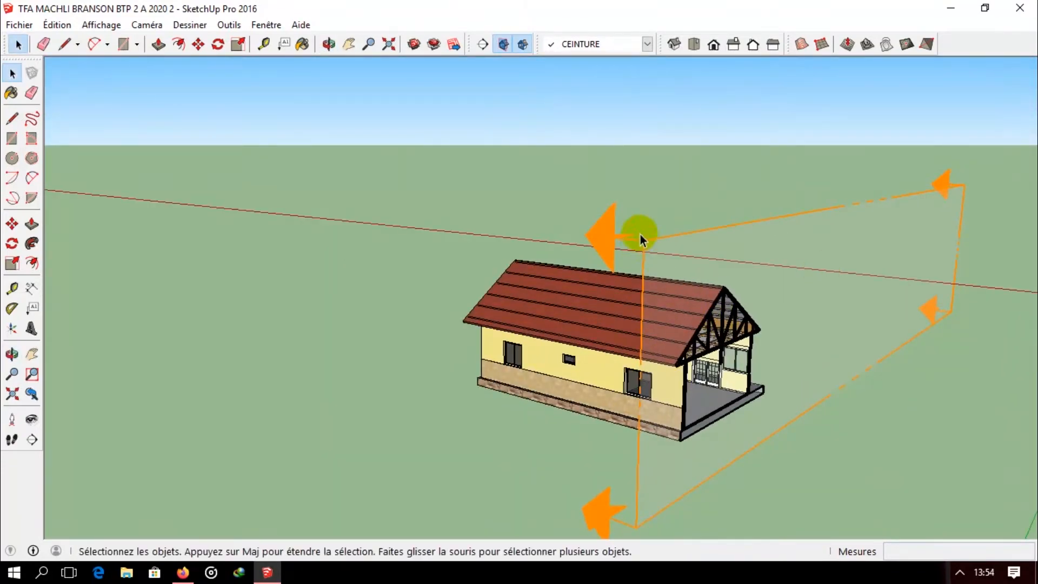
{"action": "left_click", "coordinate": [615, 335]}
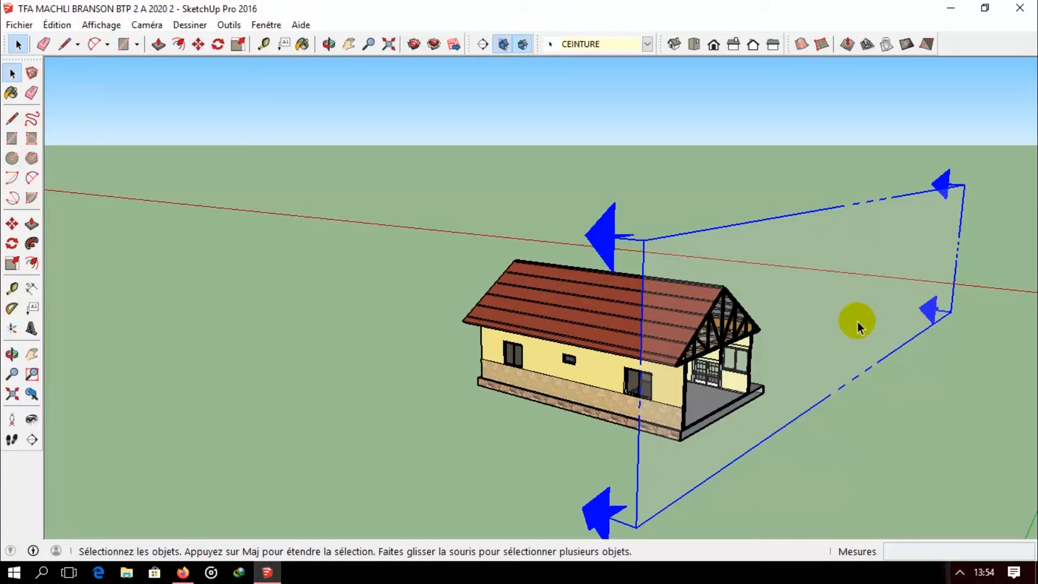
- Examine the sectioned gable end from several sides, including the roof trusses, the main room and the selected section plane
{"action": "mouse_move", "coordinate": [875, 320]}
{"action": "middle_mouse_down"}
{"action": "mouse_move", "coordinate": [802, 430]}
{"action": "mouse_move", "coordinate": [412, 524]}
{"action": "middle_mouse_up"}
{"action": "scroll", "coordinate": [446, 397], "scroll_direction": "up", "scroll_amount": 5}
{"action": "mouse_move", "coordinate": [446, 397]}
{"action": "middle_mouse_down"}
{"action": "mouse_move", "coordinate": [521, 317]}
{"action": "mouse_move", "coordinate": [470, 278]}
{"action": "mouse_move", "coordinate": [524, 301]}
{"action": "mouse_move", "coordinate": [523, 238]}
{"action": "mouse_move", "coordinate": [518, 286]}
{"action": "middle_mouse_up"}
{"action": "scroll", "coordinate": [524, 306], "scroll_direction": "up", "scroll_amount": 3}
{"action": "scroll", "coordinate": [523, 306], "scroll_direction": "down", "scroll_amount": 3}
{"action": "mouse_move", "coordinate": [513, 190]}
{"action": "middle_mouse_down"}
{"action": "mouse_move", "coordinate": [515, 213]}
{"action": "mouse_move", "coordinate": [536, 219]}
{"action": "middle_mouse_up"}
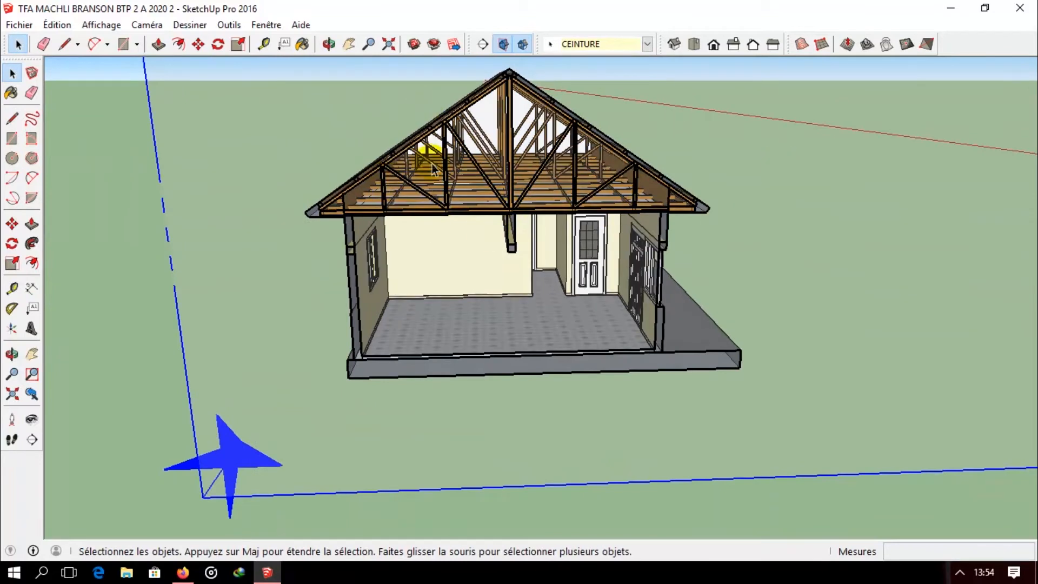
{"action": "scroll", "coordinate": [528, 250], "scroll_direction": "down", "scroll_amount": 3}
{"action": "middle_click_drag", "start_coordinate": [528, 250], "coordinate": [543, 306]}
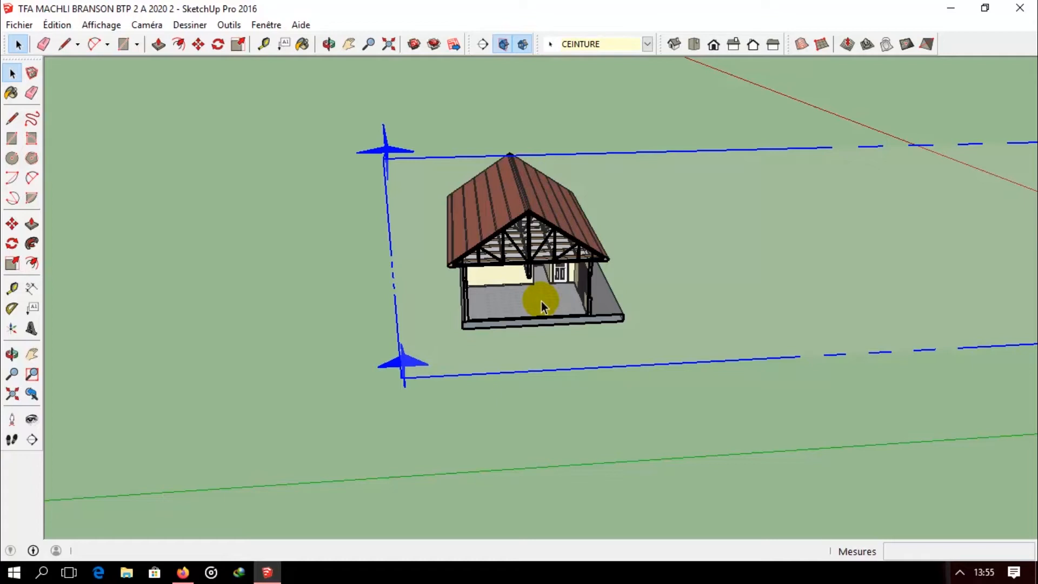
{"action": "middle_click_drag", "start_coordinate": [631, 296], "coordinate": [493, 273]}
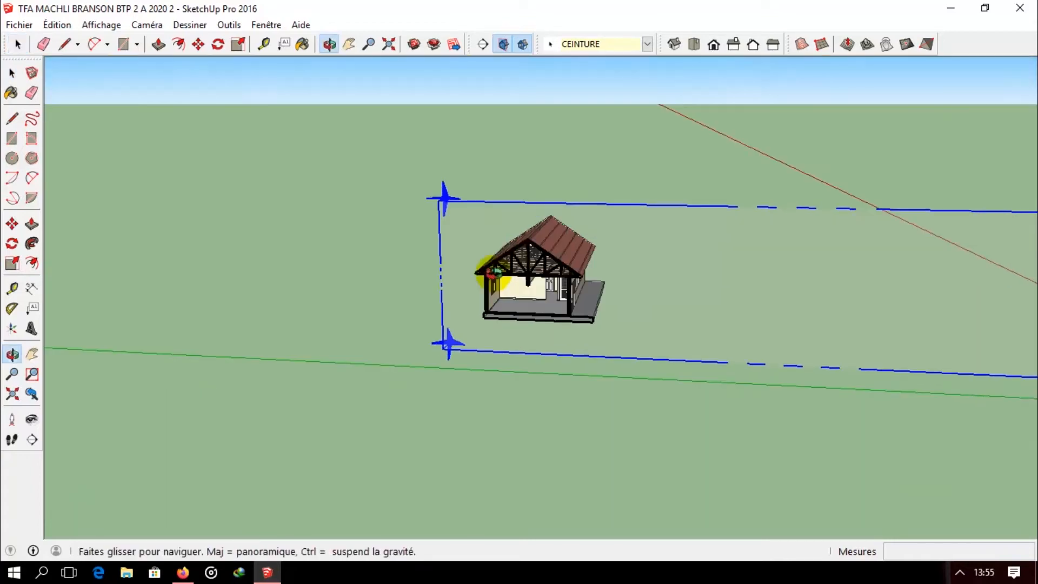
{"action": "scroll", "coordinate": [546, 279], "scroll_direction": "up", "scroll_amount": 8}
{"action": "scroll", "coordinate": [545, 276], "scroll_direction": "down", "scroll_amount": 2}
{"action": "middle_click_drag", "start_coordinate": [546, 275], "coordinate": [509, 283]}
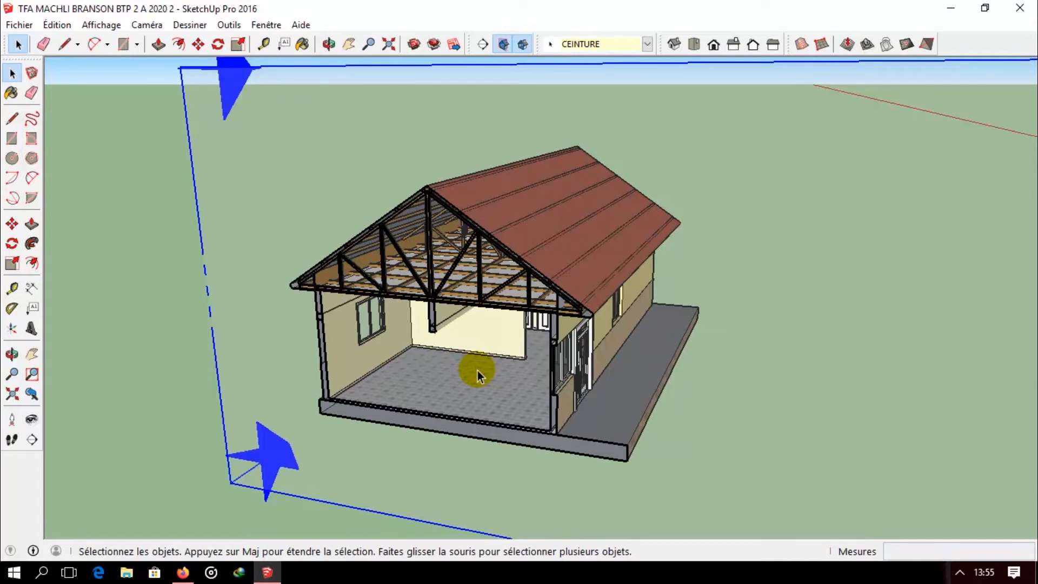
{"action": "scroll", "coordinate": [485, 378], "scroll_direction": "down", "scroll_amount": 3}
{"action": "middle_click_drag", "start_coordinate": [437, 255], "coordinate": [655, 193]}
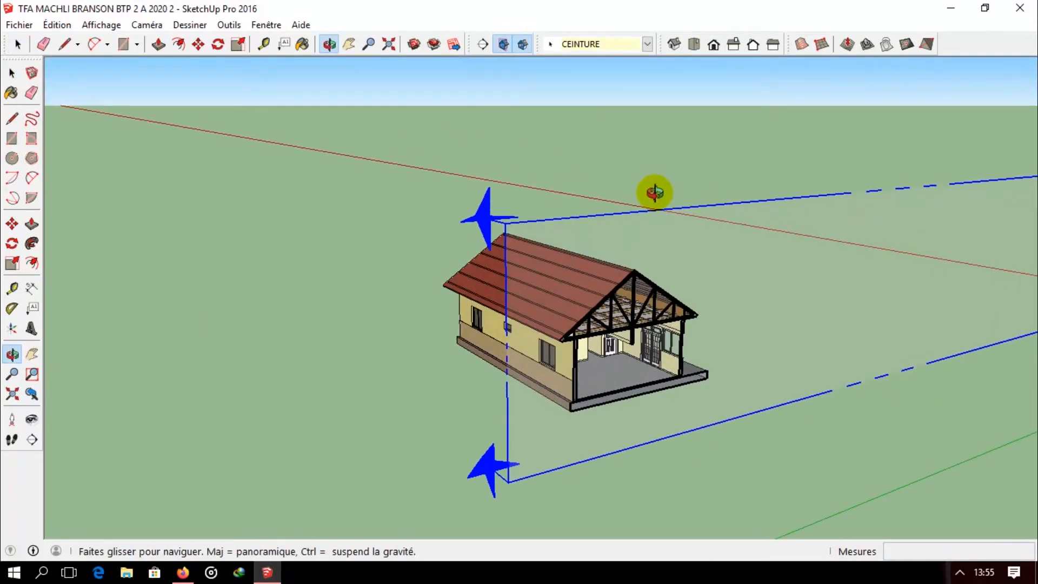
{"action": "scroll", "coordinate": [655, 238], "scroll_direction": "up", "scroll_amount": 2}
{"action": "scroll", "coordinate": [655, 246], "scroll_direction": "down", "scroll_amount": 3}
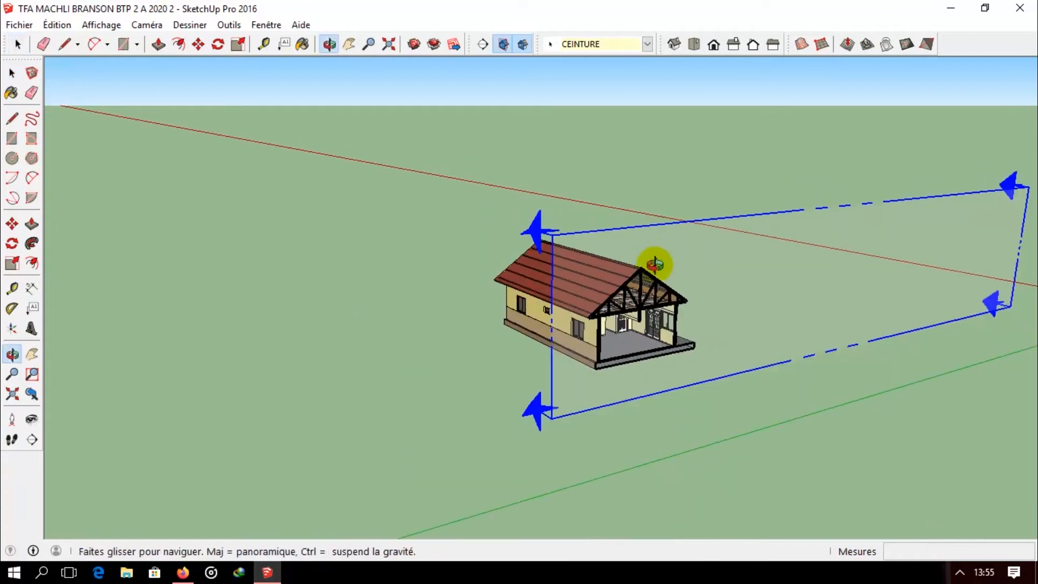
{"action": "middle_click_drag", "start_coordinate": [659, 259], "coordinate": [649, 283]}
{"action": "scroll", "coordinate": [516, 278], "scroll_direction": "up", "scroll_amount": 2}
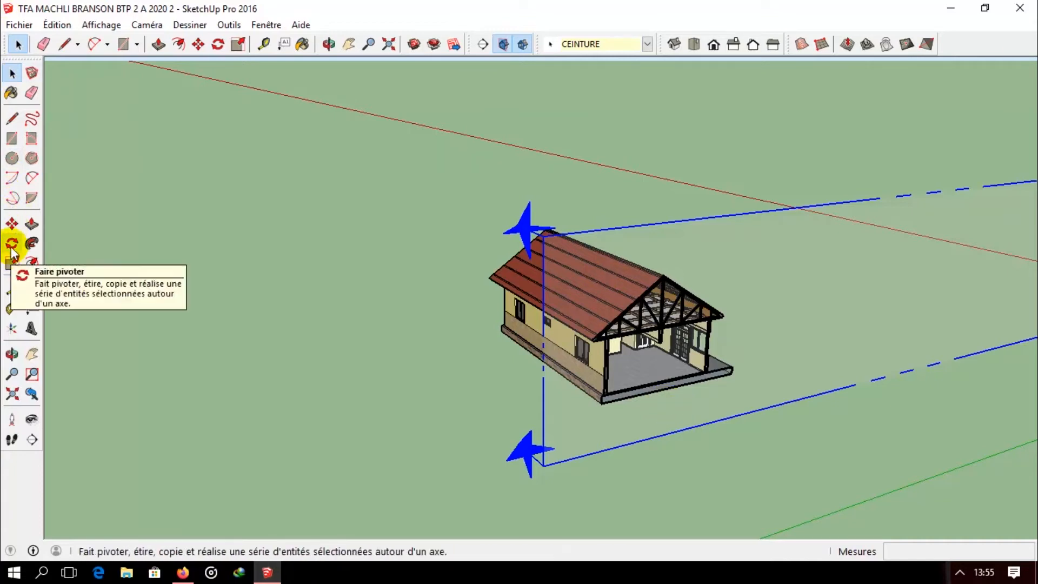
- Move the selected section plane 500 cm into the house, perpendicular to the gable wall
{"action": "left_click", "coordinate": [12, 227]}
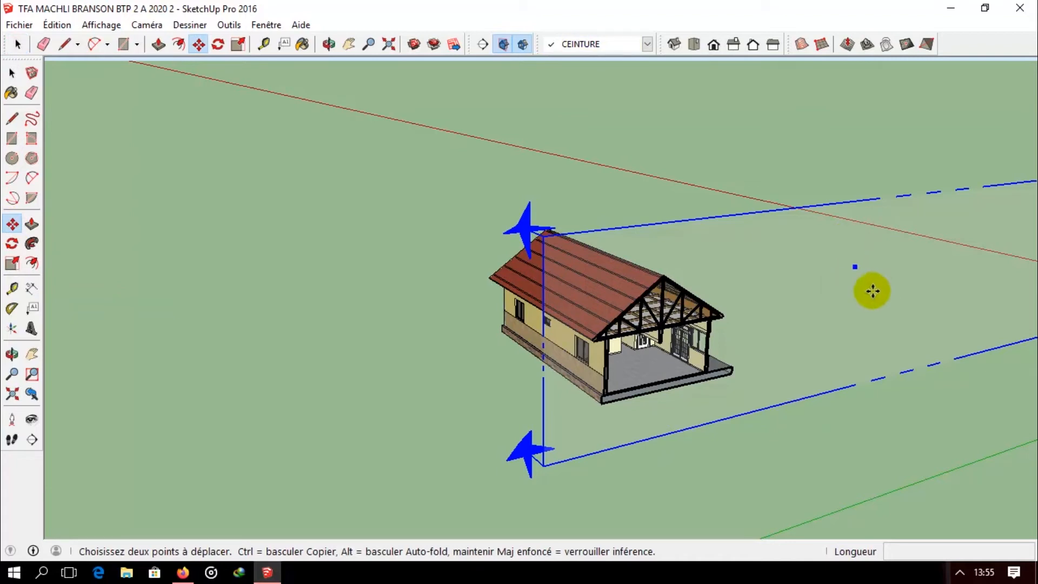
{"action": "left_click", "coordinate": [839, 282]}
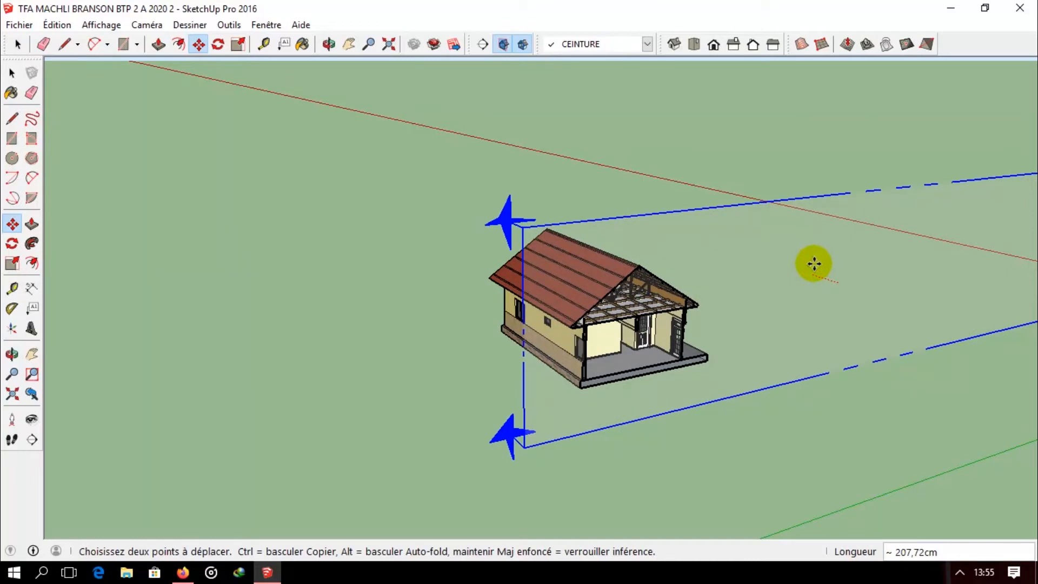
{"action": "type", "text": "500"}
{"action": "key", "text": "Return"}
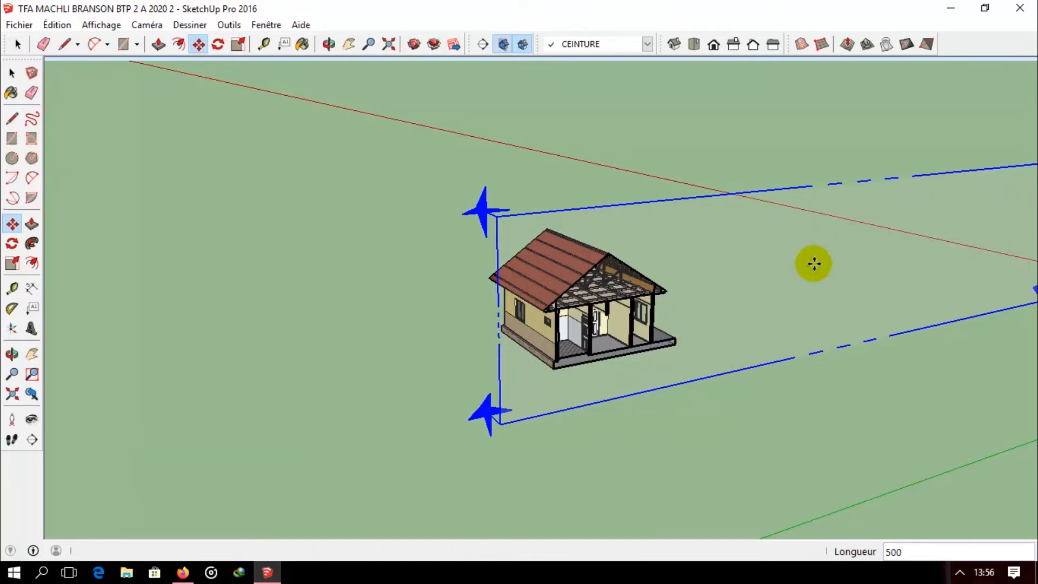
- Examine the inner rooms and partition walls exposed by the moved section plane from both sides of the house
{"action": "middle_click_drag", "start_coordinate": [744, 294], "coordinate": [672, 317]}
{"action": "key", "text": "m"}
{"action": "scroll", "coordinate": [536, 322], "scroll_direction": "up", "scroll_amount": 2}
{"action": "scroll", "coordinate": [535, 323], "scroll_direction": "down", "scroll_amount": 3}
{"action": "middle_click_drag", "start_coordinate": [546, 352], "coordinate": [671, 354]}
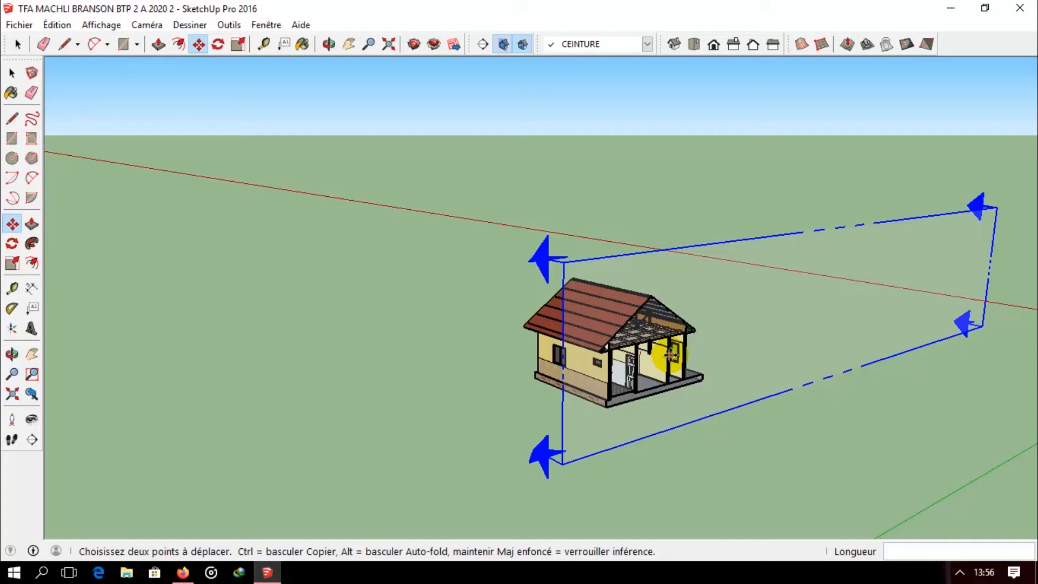
{"action": "middle_click_drag", "start_coordinate": [670, 355], "coordinate": [637, 343]}
{"action": "scroll", "coordinate": [643, 341], "scroll_direction": "up", "scroll_amount": 4}
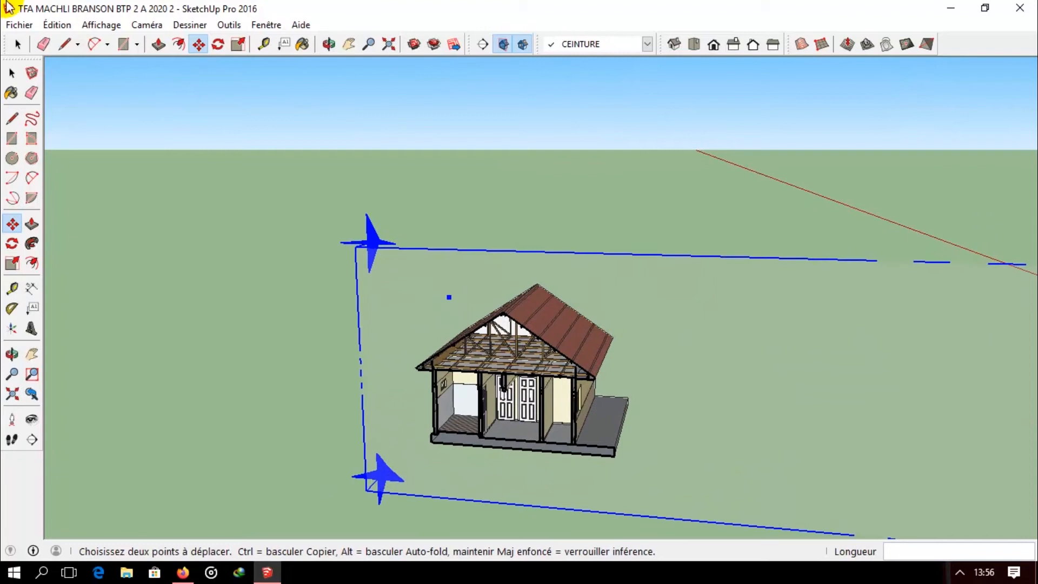
{"action": "left_click", "coordinate": [18, 44]}
{"action": "middle_click_drag", "start_coordinate": [416, 266], "coordinate": [776, 342]}
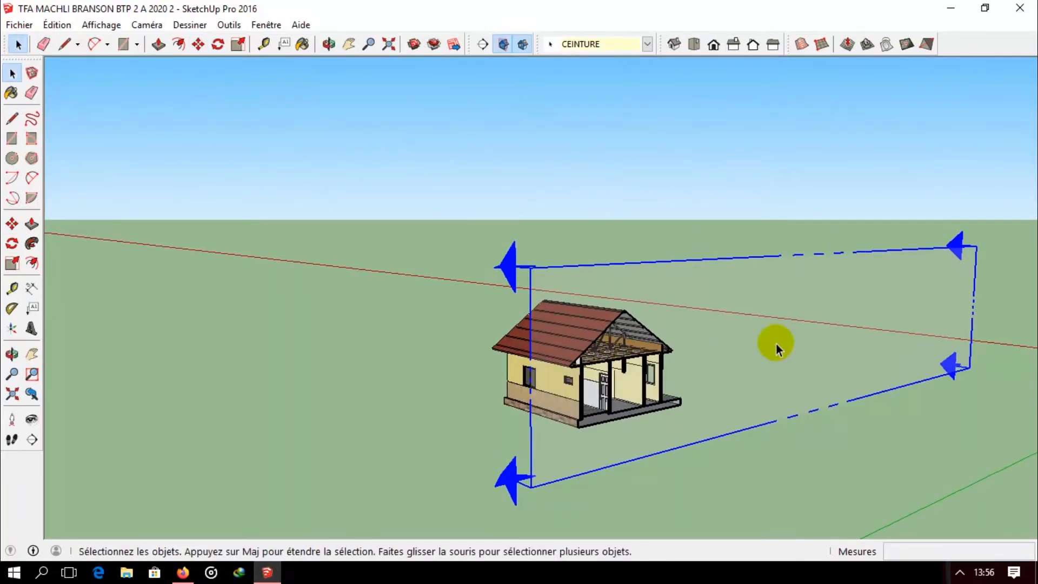
{"action": "scroll", "coordinate": [753, 342], "scroll_direction": "up", "scroll_amount": 3}
{"action": "scroll", "coordinate": [412, 452], "scroll_direction": "down", "scroll_amount": 3}
{"action": "middle_click_drag", "start_coordinate": [412, 452], "coordinate": [332, 452]}
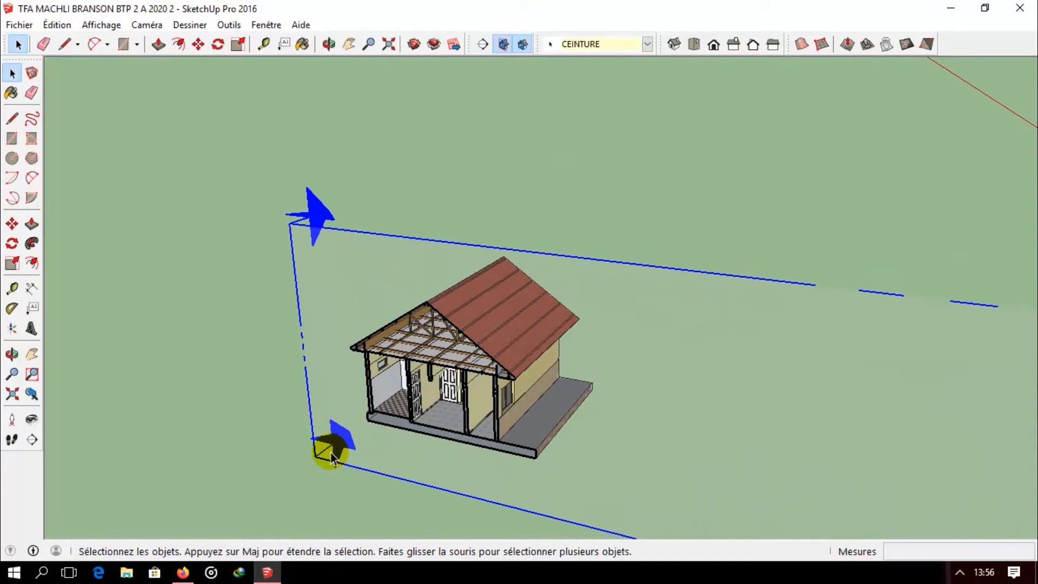
- Toggle the section plane's cut off to show the complete house and back on, two times
{"action": "double_click", "coordinate": [331, 452]}
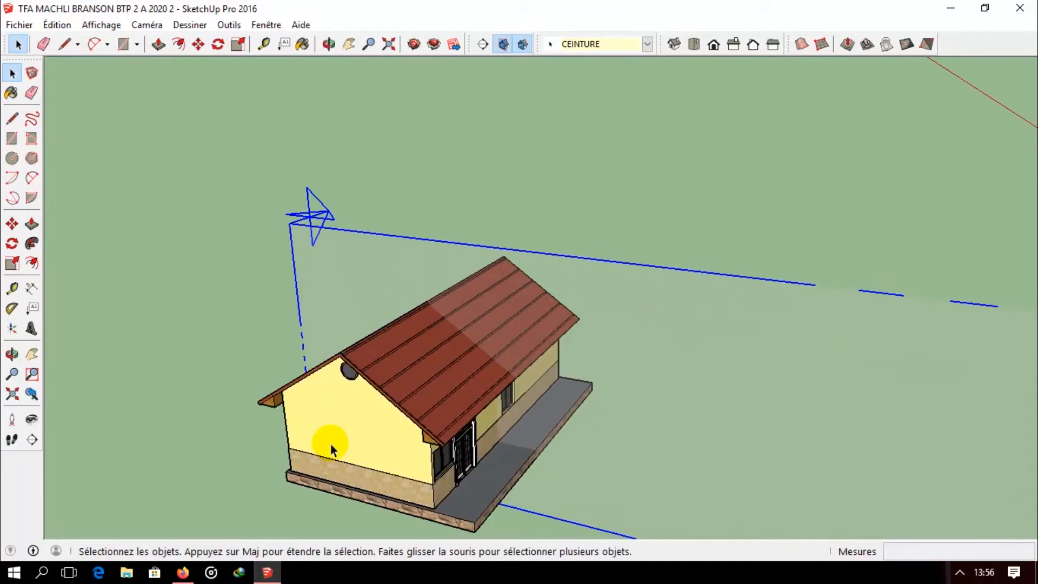
{"action": "scroll", "coordinate": [679, 389], "scroll_direction": "down", "scroll_amount": 2}
{"action": "middle_click_drag", "start_coordinate": [679, 389], "coordinate": [715, 397]}
{"action": "scroll", "coordinate": [673, 403], "scroll_direction": "down", "scroll_amount": 2}
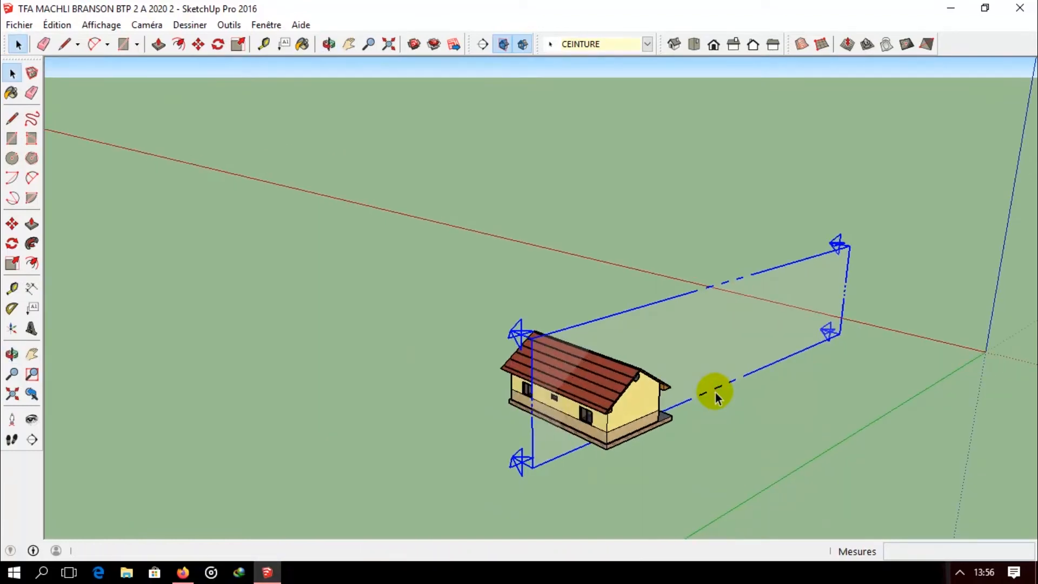
{"action": "scroll", "coordinate": [452, 352], "scroll_direction": "up", "scroll_amount": 5}
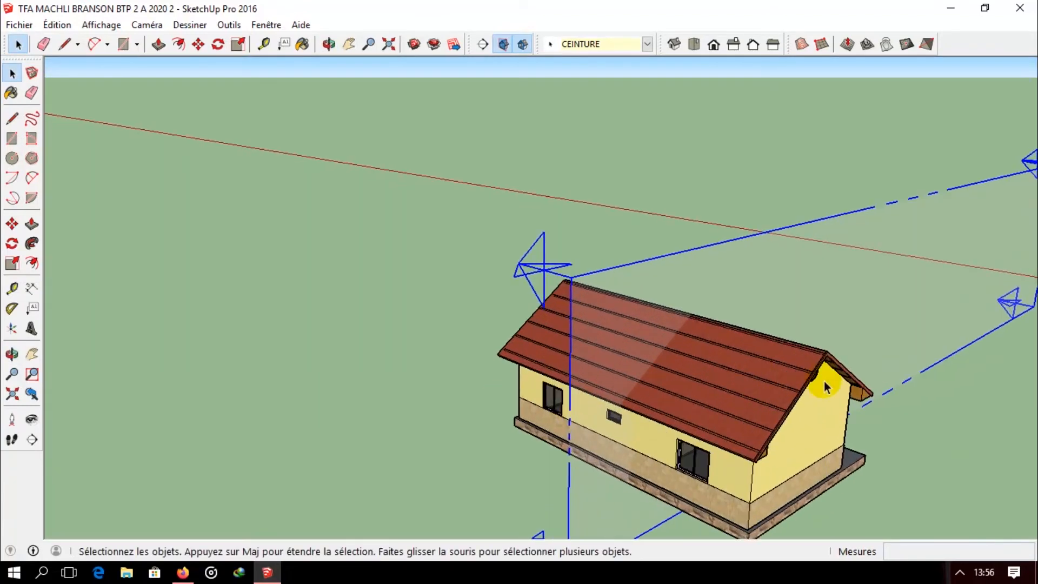
{"action": "middle_click_drag", "start_coordinate": [741, 324], "coordinate": [388, 257]}
{"action": "double_click", "coordinate": [389, 257]}
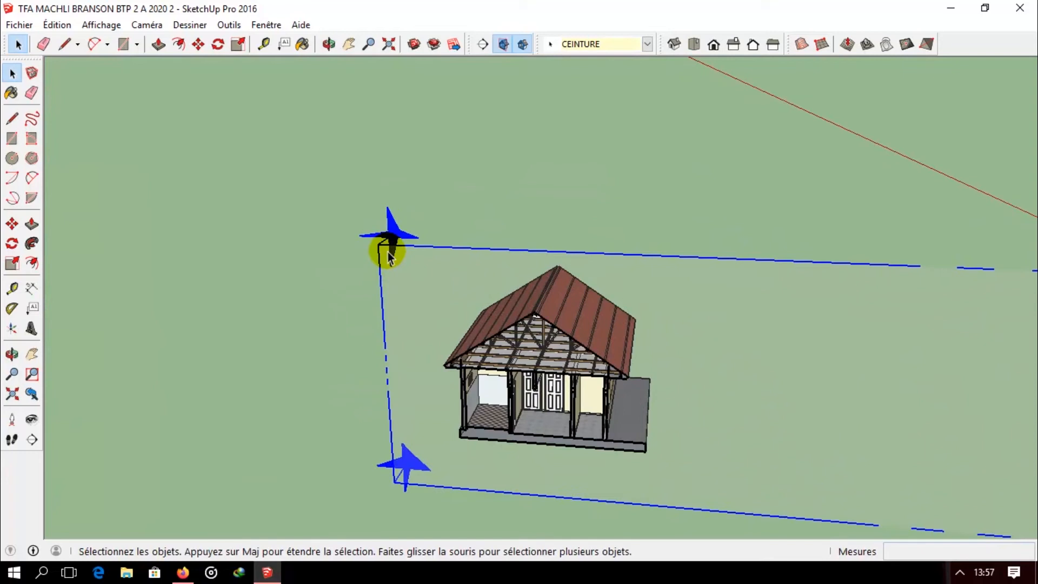
{"action": "double_click", "coordinate": [388, 257]}
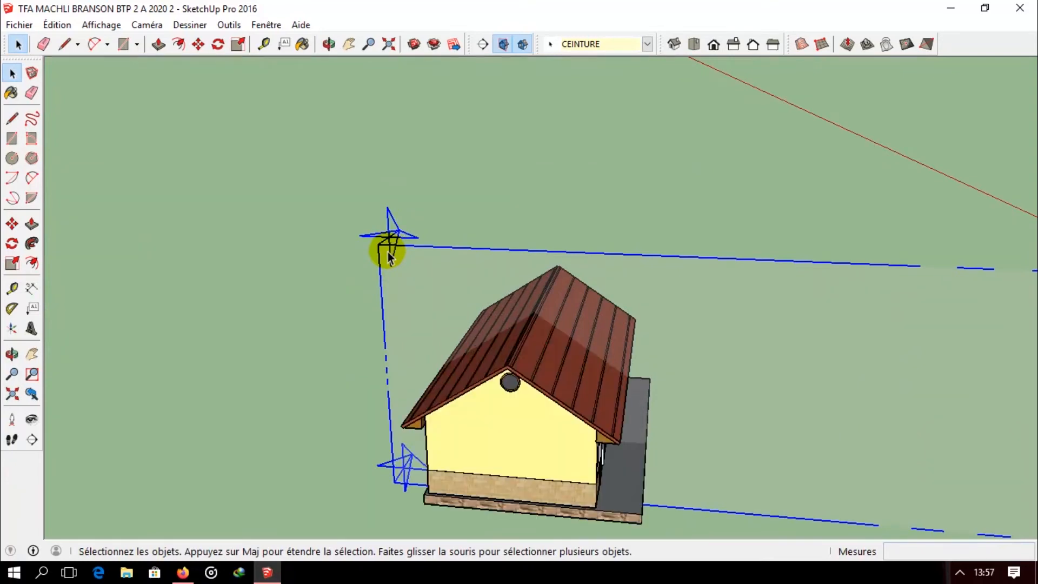
{"action": "double_click", "coordinate": [389, 257]}
- Examine the house from around with the section cut active again
{"action": "scroll", "coordinate": [480, 329], "scroll_direction": "down", "scroll_amount": 3}
{"action": "middle_click_drag", "start_coordinate": [523, 371], "coordinate": [602, 343]}
{"action": "scroll", "coordinate": [603, 341], "scroll_direction": "up", "scroll_amount": 6}
{"action": "scroll", "coordinate": [520, 330], "scroll_direction": "down", "scroll_amount": 1}
{"action": "middle_click_drag", "start_coordinate": [519, 330], "coordinate": [433, 390]}
{"action": "scroll", "coordinate": [495, 340], "scroll_direction": "down", "scroll_amount": 2}
{"action": "middle_click_drag", "start_coordinate": [319, 345], "coordinate": [676, 335]}
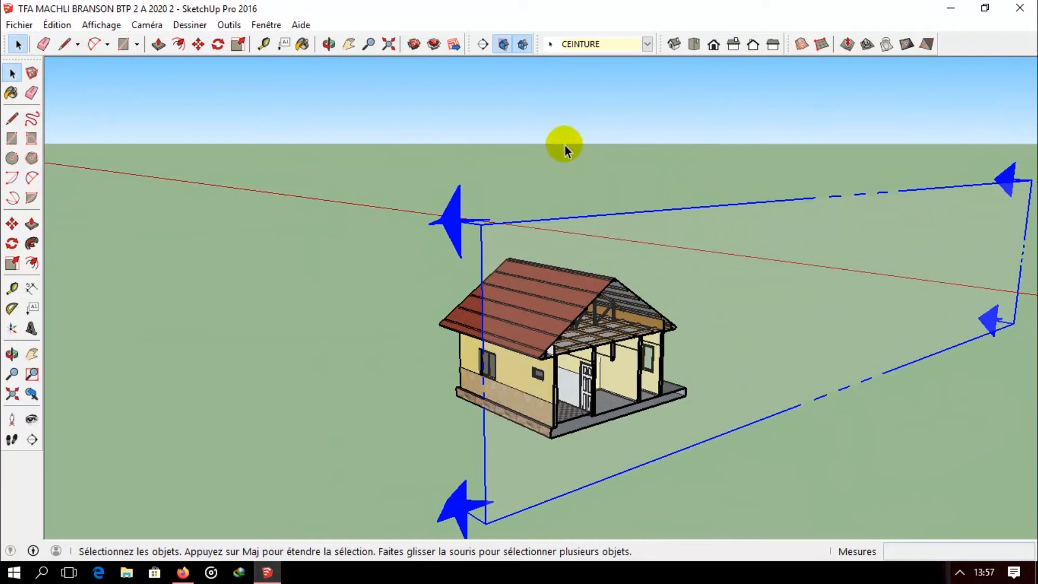
- Reverse the section plane's cutting direction, view the opposite part of the house, and restore the original direction
{"action": "right_click", "coordinate": [671, 220]}
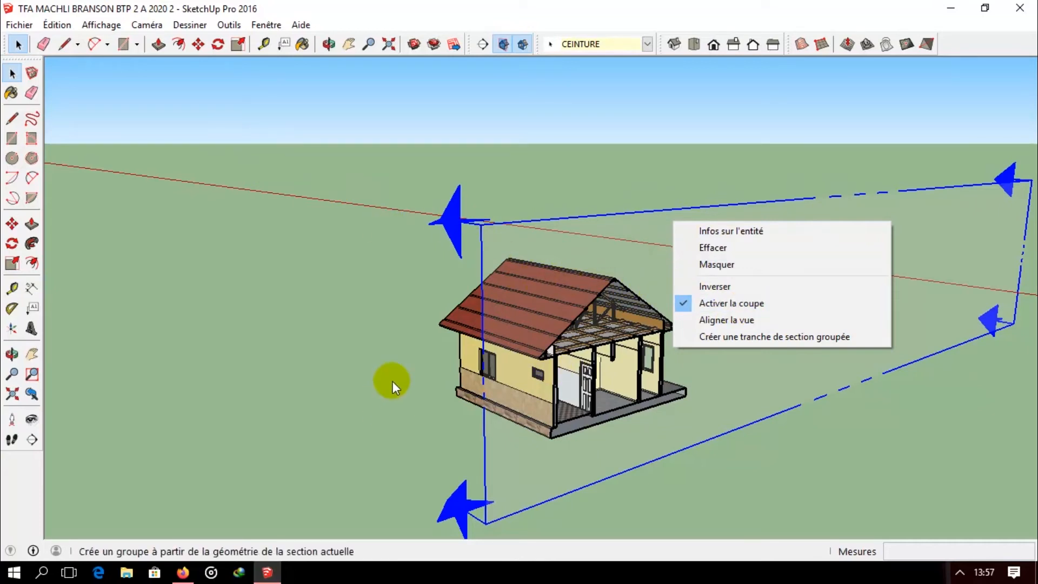
{"action": "left_click", "coordinate": [804, 283]}
{"action": "middle_click_drag", "start_coordinate": [795, 285], "coordinate": [669, 174]}
{"action": "scroll", "coordinate": [419, 306], "scroll_direction": "up", "scroll_amount": 2}
{"action": "scroll", "coordinate": [606, 303], "scroll_direction": "up", "scroll_amount": 3}
{"action": "middle_click_drag", "start_coordinate": [606, 302], "coordinate": [365, 338]}
{"action": "right_click", "coordinate": [359, 196]}
{"action": "left_click", "coordinate": [412, 263]}
- Align the view to the section plane and bring the cut house into the centre of the view
{"action": "middle_click_drag", "start_coordinate": [412, 262], "coordinate": [415, 176]}
{"action": "right_click", "coordinate": [417, 175]}
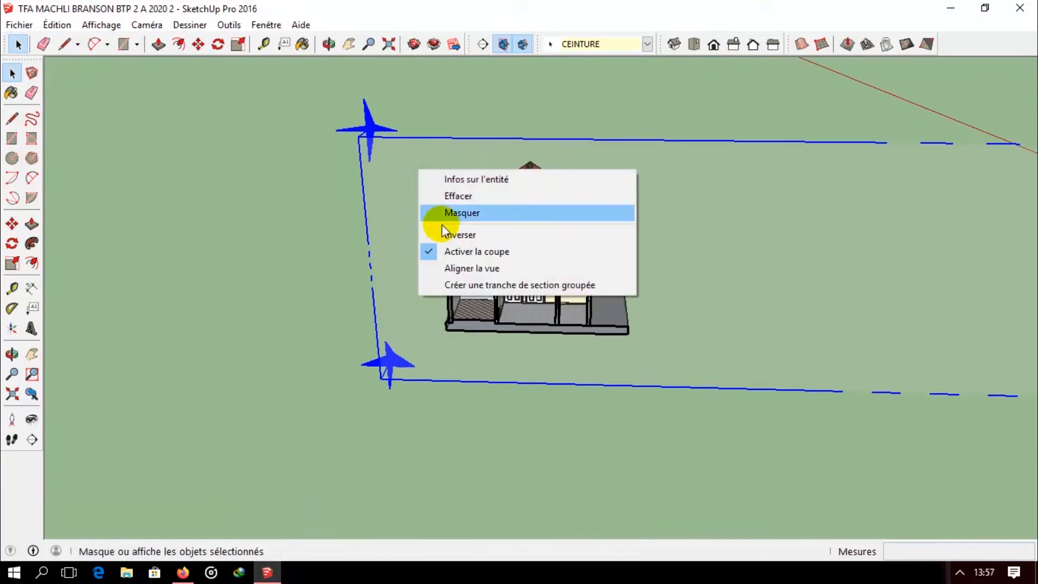
{"action": "left_click", "coordinate": [480, 272]}
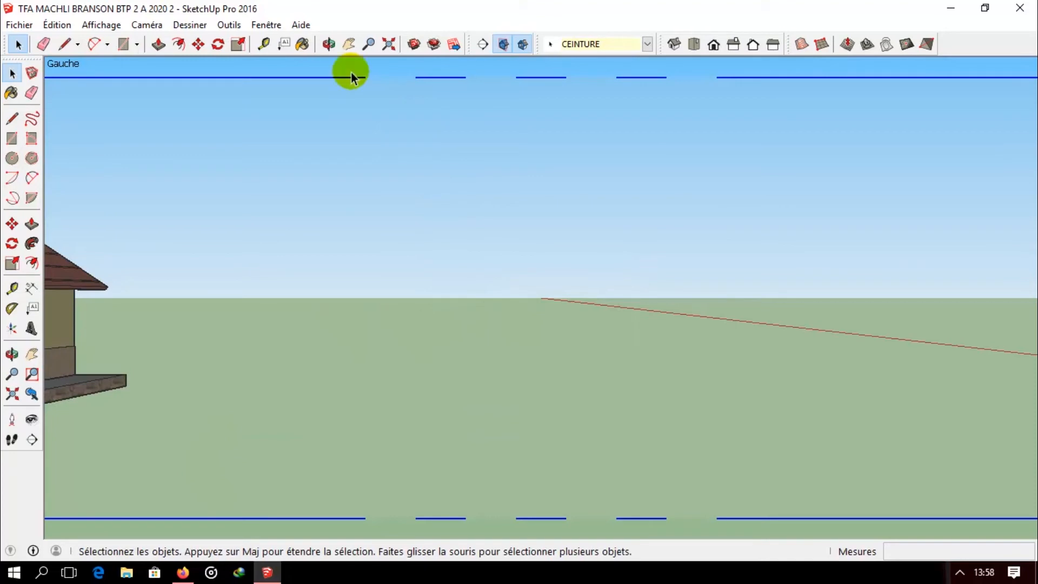
{"action": "left_click", "coordinate": [349, 44]}
{"action": "left_click_drag", "start_coordinate": [271, 297], "coordinate": [608, 330]}
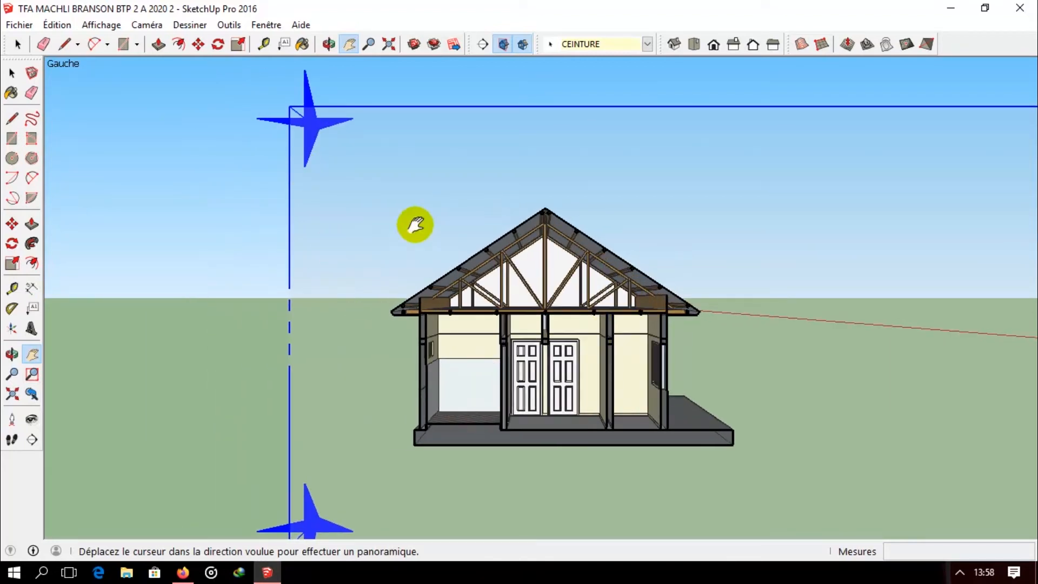
- Examine the sectioned house and its section plane from above, from the cut face and from the long facade
{"action": "scroll", "coordinate": [417, 216], "scroll_direction": "down", "scroll_amount": 4}
{"action": "middle_click_drag", "start_coordinate": [417, 213], "coordinate": [608, 318]}
{"action": "scroll", "coordinate": [608, 318], "scroll_direction": "down", "scroll_amount": 1}
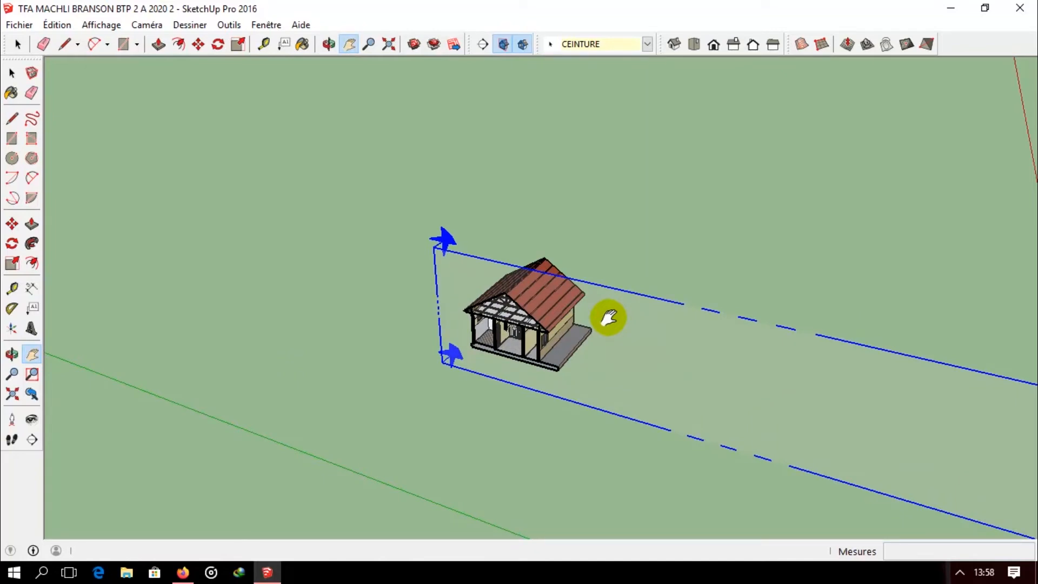
{"action": "left_click", "coordinate": [19, 44]}
{"action": "middle_click_drag", "start_coordinate": [456, 308], "coordinate": [749, 261]}
{"action": "scroll", "coordinate": [650, 273], "scroll_direction": "up", "scroll_amount": 2}
{"action": "scroll", "coordinate": [521, 349], "scroll_direction": "up", "scroll_amount": 4}
{"action": "middle_click_drag", "start_coordinate": [522, 349], "coordinate": [553, 407]}
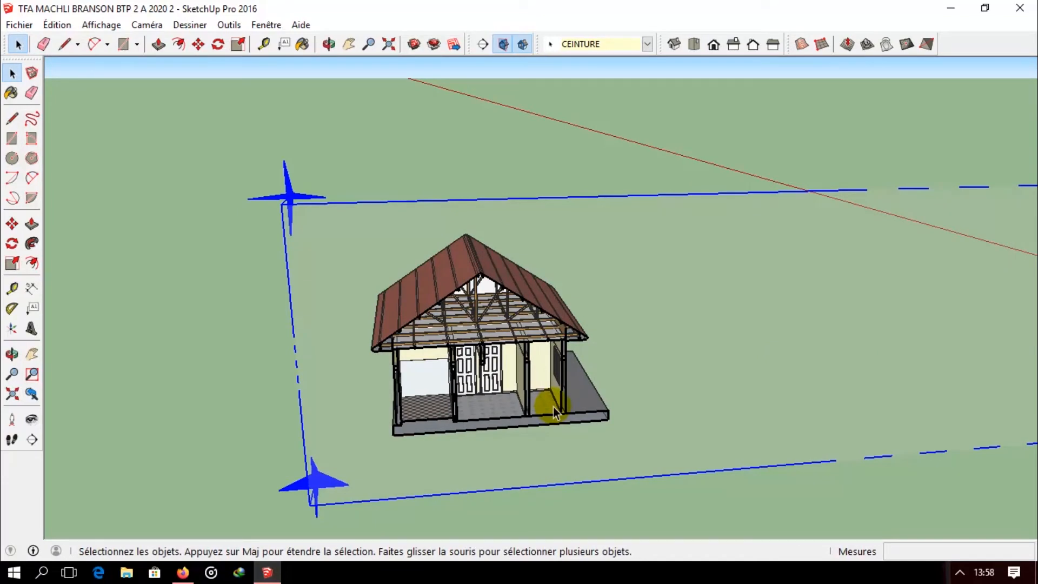
{"action": "scroll", "coordinate": [554, 408], "scroll_direction": "down", "scroll_amount": 5}
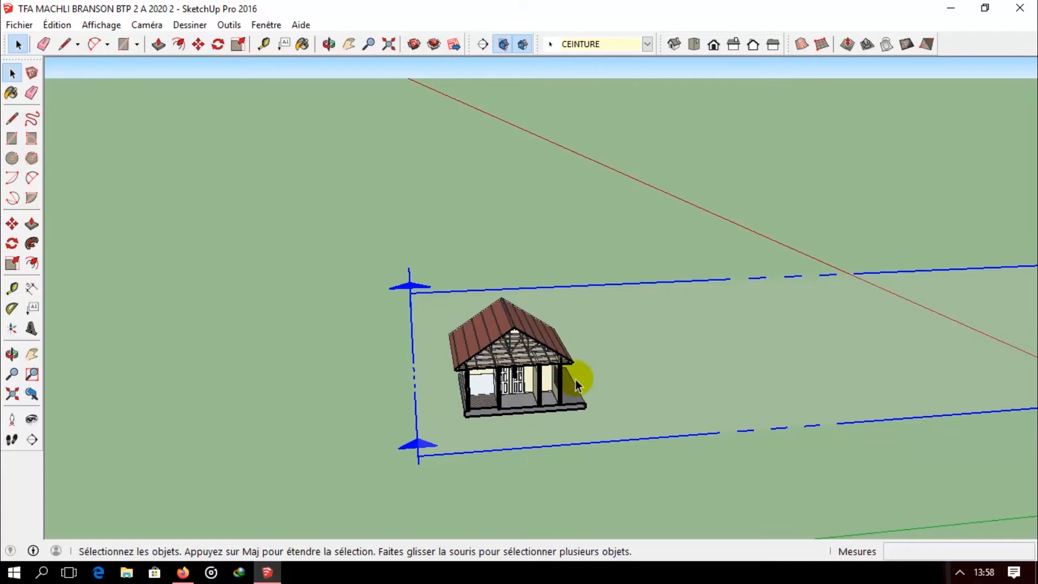
{"action": "middle_click_drag", "start_coordinate": [539, 140], "coordinate": [830, 378]}
{"action": "scroll", "coordinate": [578, 357], "scroll_direction": "up", "scroll_amount": 5}
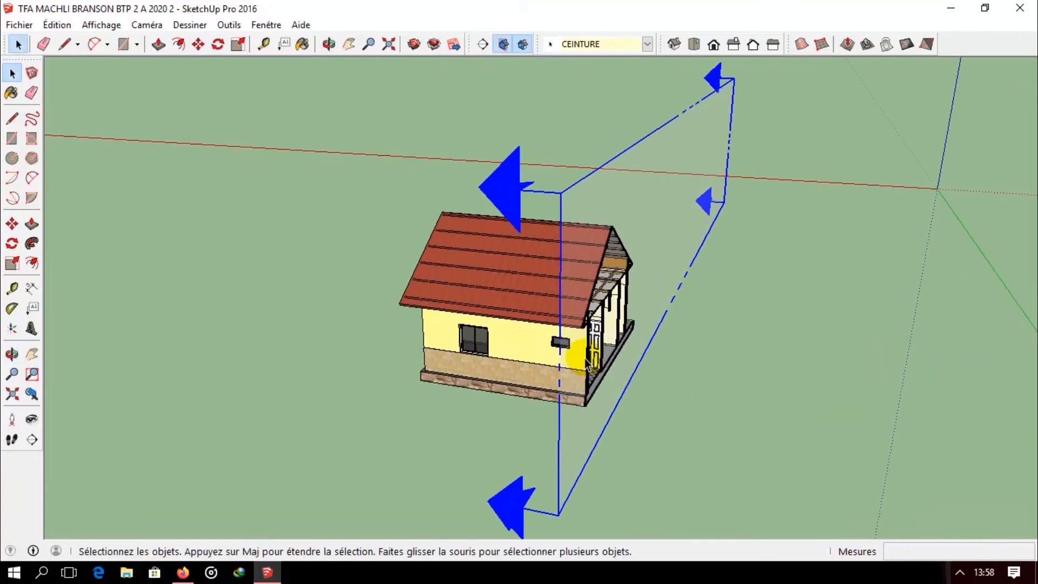
{"action": "scroll", "coordinate": [598, 378], "scroll_direction": "down", "scroll_amount": 2}
{"action": "mouse_move", "coordinate": [598, 378]}
{"action": "middle_mouse_down"}
{"action": "mouse_move", "coordinate": [611, 371]}
{"action": "mouse_move", "coordinate": [590, 376]}
{"action": "middle_mouse_up"}
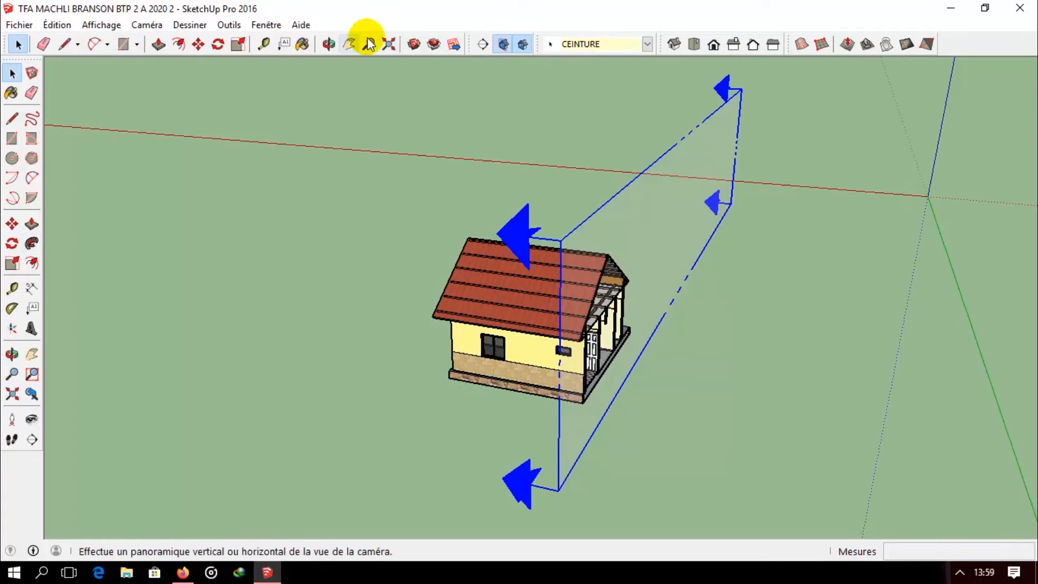
- Place a new section plane parallel to the long facade wall with the windows, locking its orientation
{"action": "left_click", "coordinate": [485, 44]}
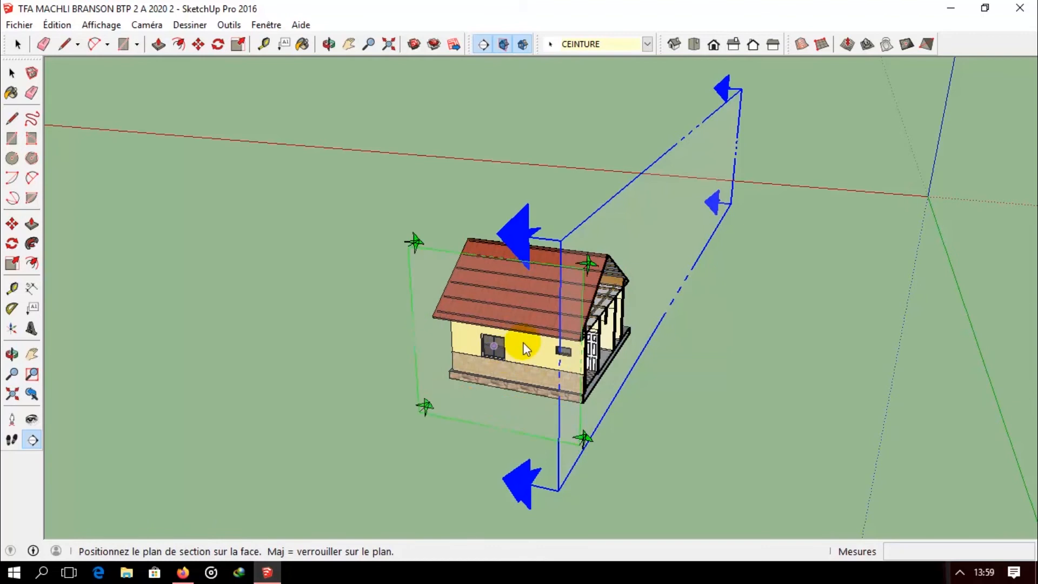
{"action": "key", "text": "shift"}
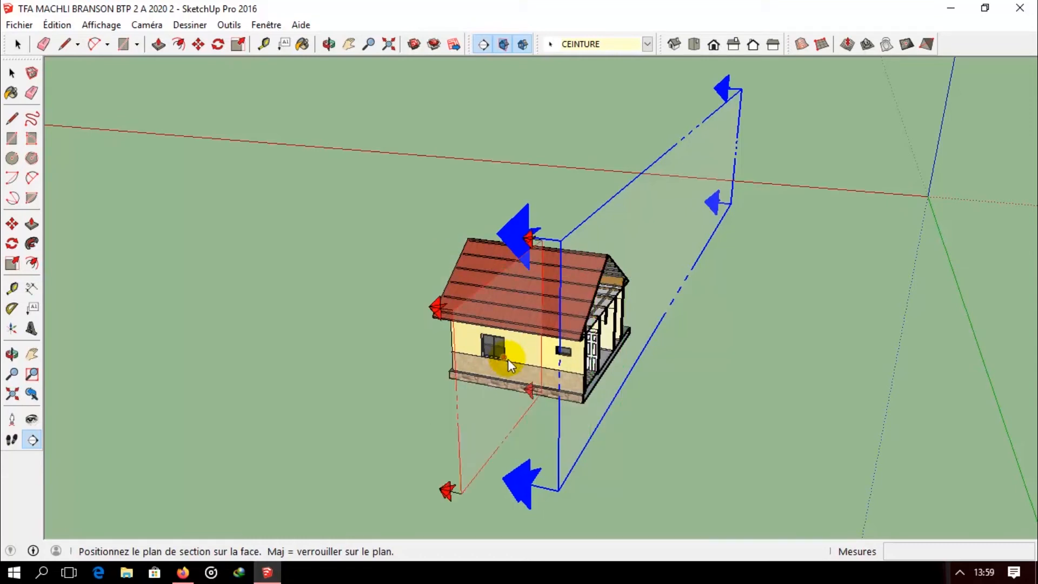
{"action": "left_click", "coordinate": [518, 350]}
- Move the lengthwise section plane 250 cm into the house, perpendicular to the long facade
{"action": "middle_click_drag", "start_coordinate": [518, 351], "coordinate": [450, 242]}
{"action": "scroll", "coordinate": [449, 242], "scroll_direction": "up", "scroll_amount": 3}
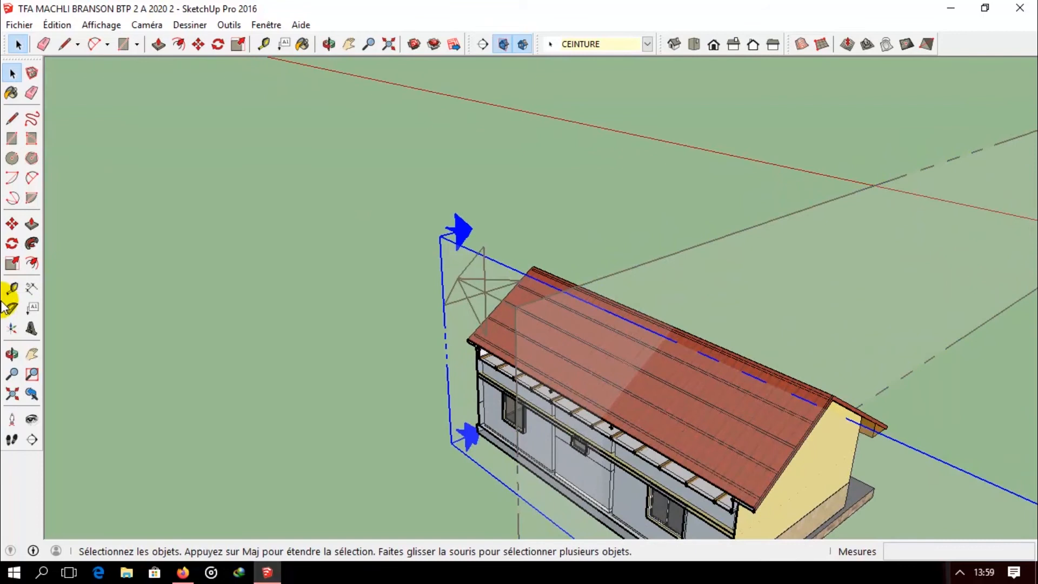
{"action": "left_click", "coordinate": [12, 223]}
{"action": "left_click_drag", "start_coordinate": [444, 244], "coordinate": [493, 199]}
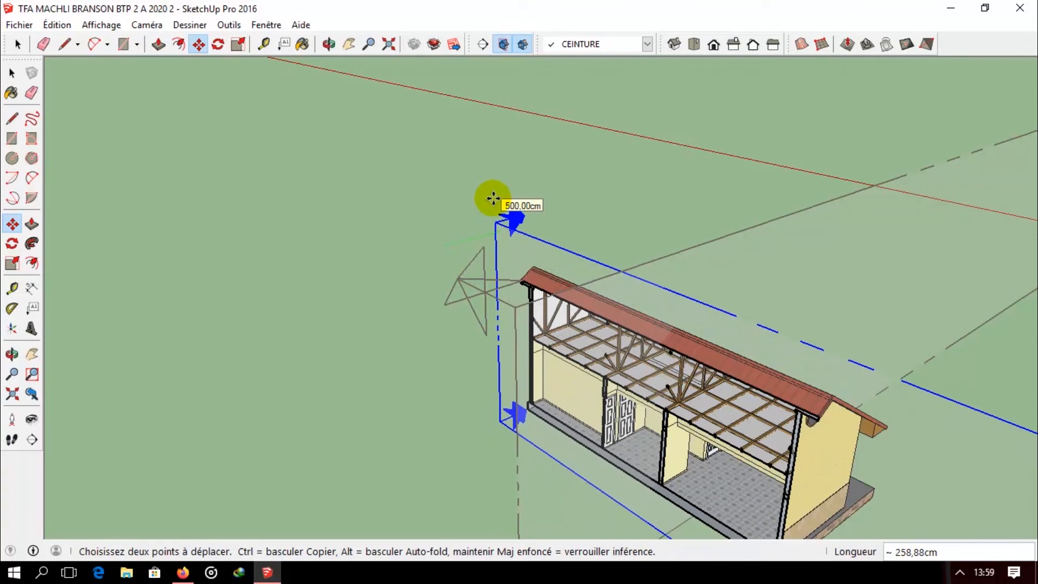
{"action": "type", "text": "25"}
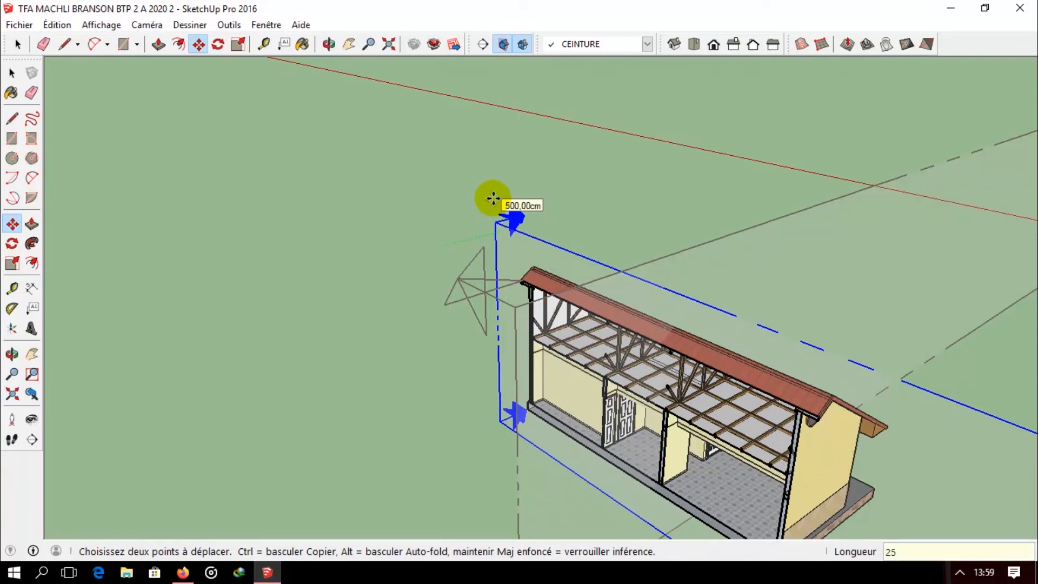
{"action": "type", "text": "0"}
{"action": "key", "text": "Return"}
- Examine the rooms and roof framing exposed by the lengthwise section cut, including from the gable end
{"action": "scroll", "coordinate": [485, 360], "scroll_direction": "down", "scroll_amount": 3}
{"action": "middle_click_drag", "start_coordinate": [485, 359], "coordinate": [730, 325]}
{"action": "scroll", "coordinate": [678, 313], "scroll_direction": "up", "scroll_amount": 5}
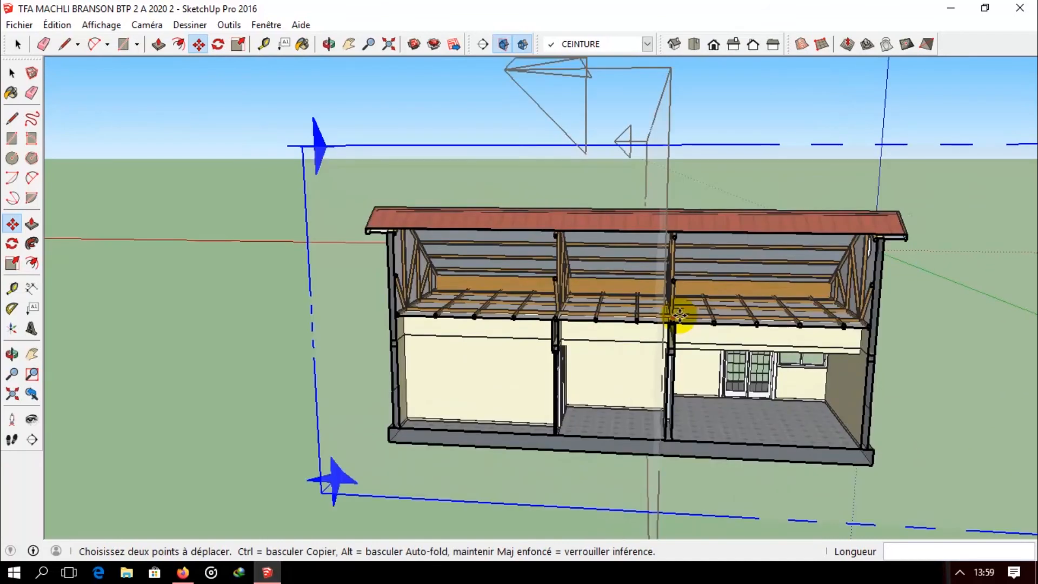
{"action": "middle_click_drag", "start_coordinate": [686, 336], "coordinate": [623, 437]}
{"action": "scroll", "coordinate": [805, 292], "scroll_direction": "down", "scroll_amount": 5}
{"action": "scroll", "coordinate": [346, 186], "scroll_direction": "up", "scroll_amount": 2}
{"action": "key", "text": "space"}
{"action": "left_click", "coordinate": [477, 353]}
{"action": "middle_click_drag", "start_coordinate": [478, 349], "coordinate": [421, 352]}
{"action": "scroll", "coordinate": [424, 352], "scroll_direction": "up", "scroll_amount": 2}
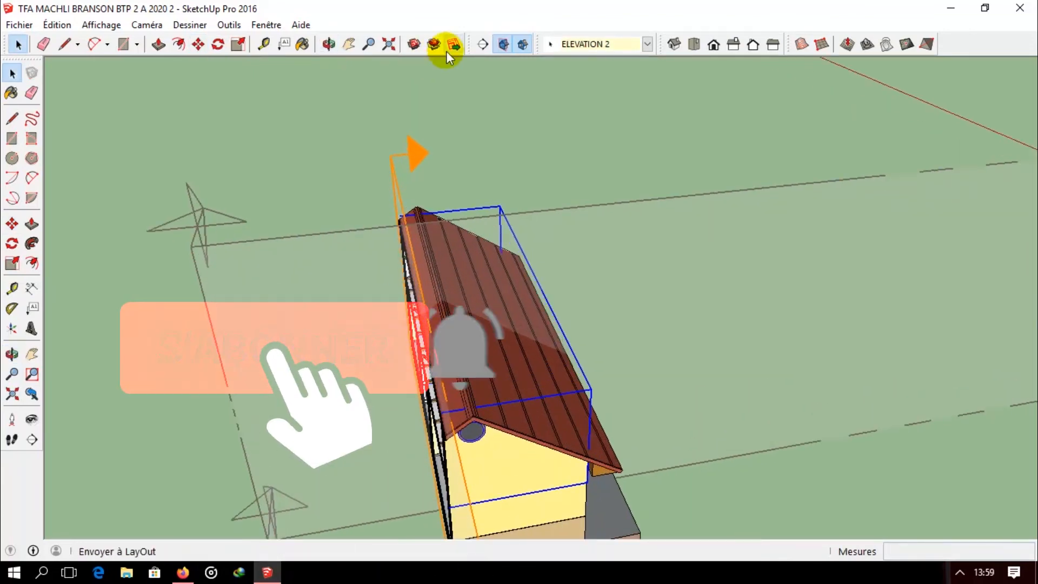
- Place a horizontal section plane at the roof ridge, locking its orientation
{"action": "left_click", "coordinate": [481, 45]}
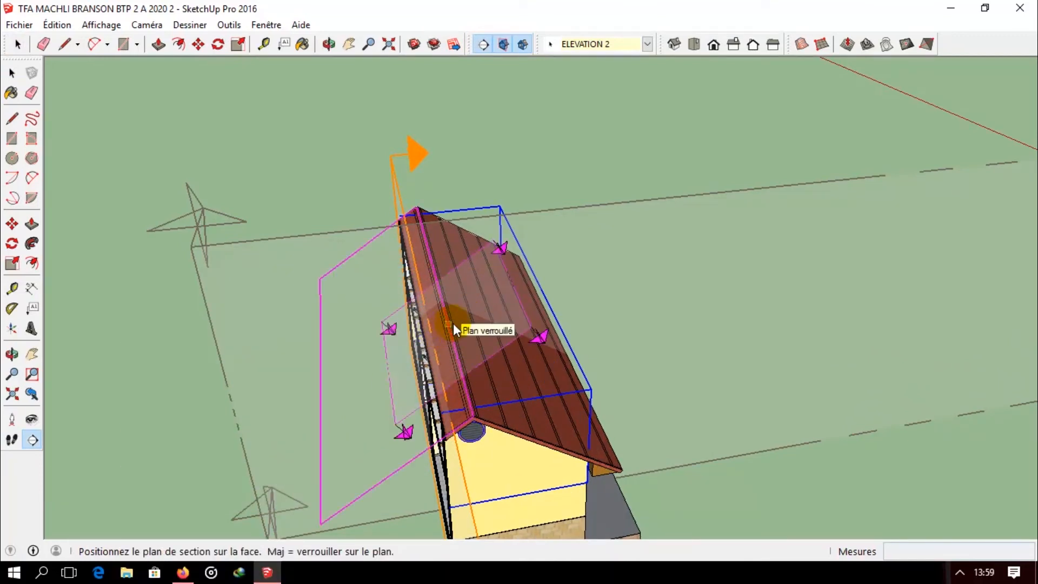
{"action": "key", "text": "shift"}
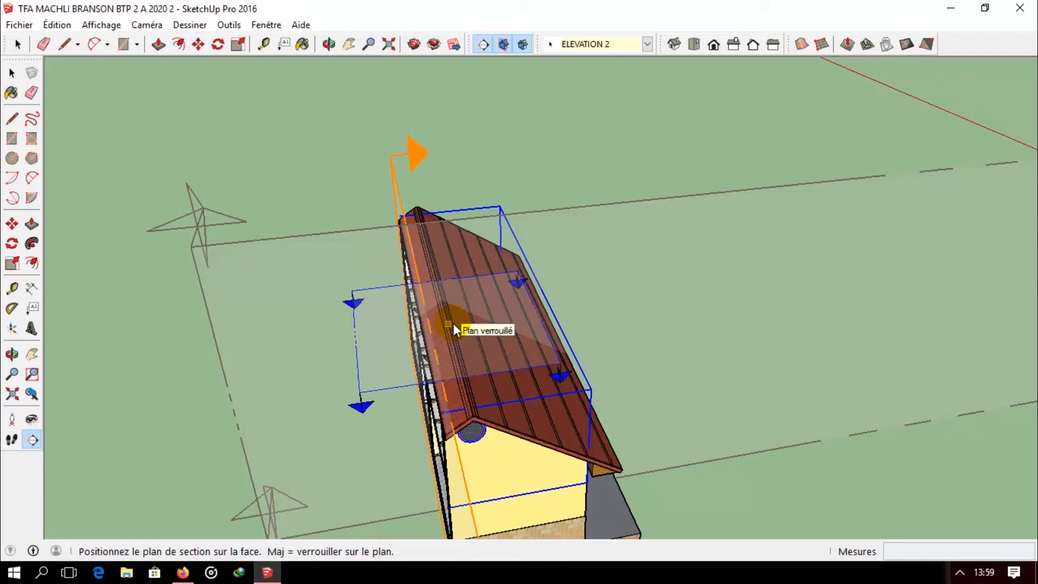
{"action": "left_click", "coordinate": [453, 325]}
{"action": "key", "text": "space"}
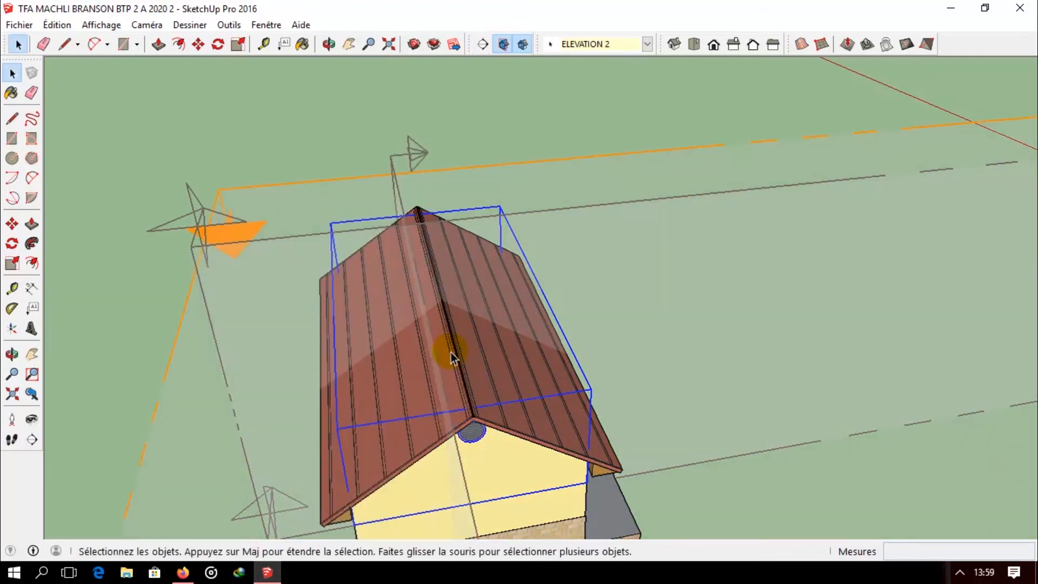
- Move the horizontal section plane down along the blue axis until it cuts through the walls below the roof
{"action": "middle_click_drag", "start_coordinate": [453, 357], "coordinate": [551, 321]}
{"action": "left_click", "coordinate": [12, 223]}
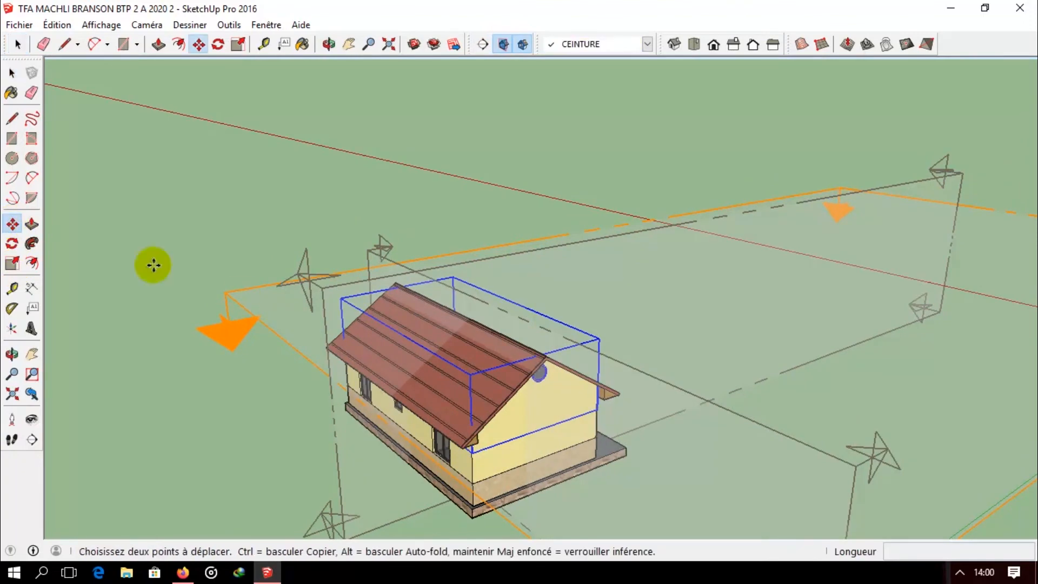
{"action": "key", "text": "Escape"}
{"action": "left_click", "coordinate": [230, 292]}
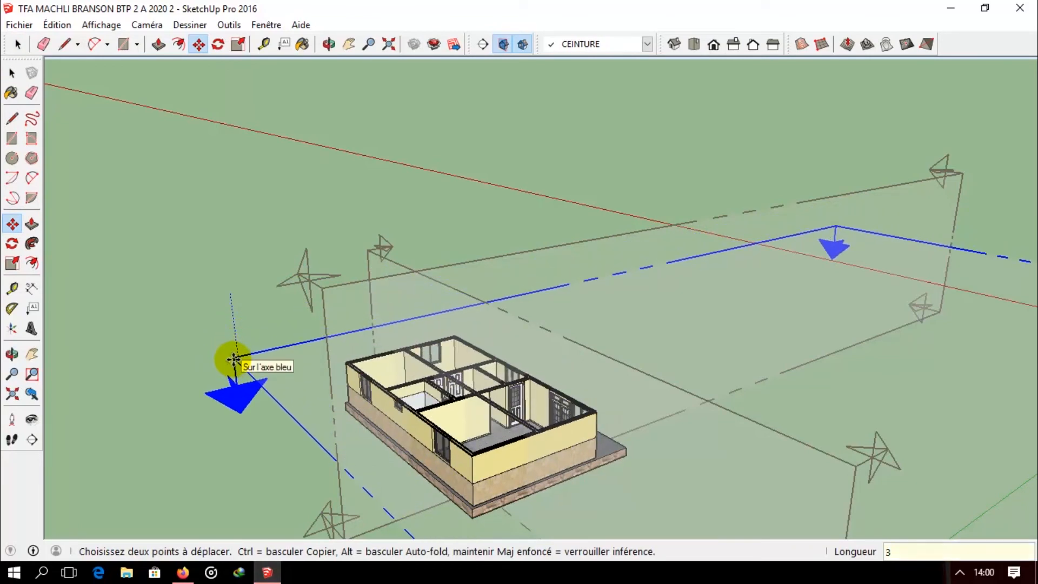
{"action": "key", "text": "Return"}
- Examine the floor layout exposed by the horizontal section cut from above and from the sides
{"action": "middle_click_drag", "start_coordinate": [234, 359], "coordinate": [540, 433]}
{"action": "scroll", "coordinate": [613, 128], "scroll_direction": "up", "scroll_amount": 3}
{"action": "scroll", "coordinate": [493, 173], "scroll_direction": "up", "scroll_amount": 2}
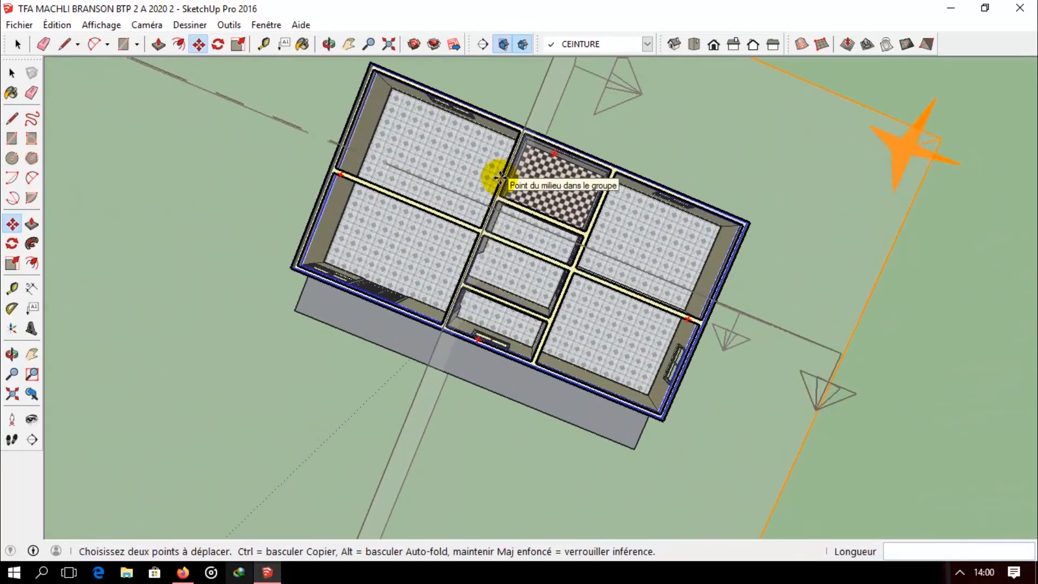
{"action": "scroll", "coordinate": [637, 267], "scroll_direction": "up", "scroll_amount": 4}
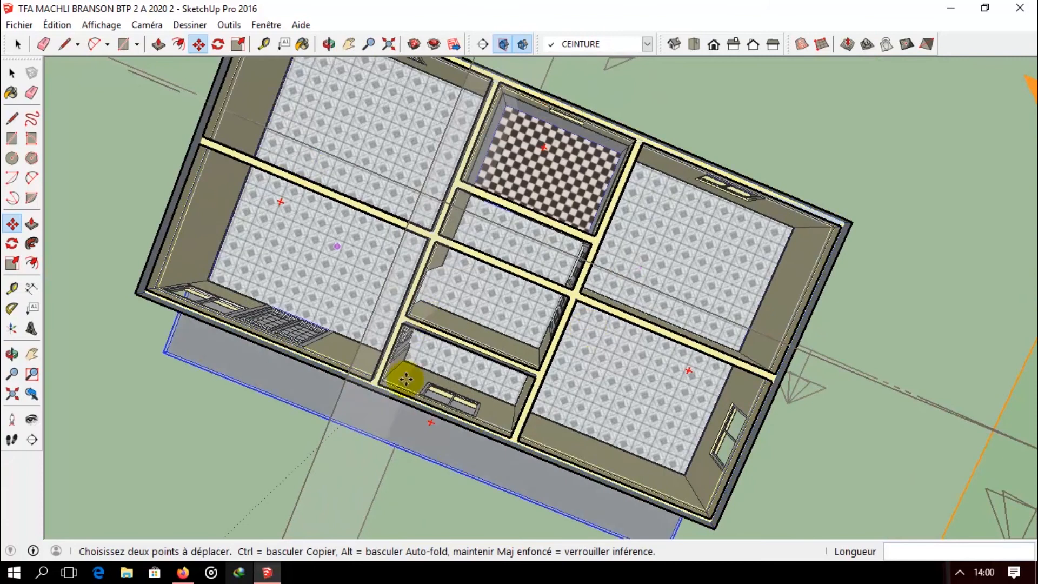
{"action": "scroll", "coordinate": [420, 250], "scroll_direction": "up", "scroll_amount": 2}
{"action": "scroll", "coordinate": [419, 250], "scroll_direction": "down", "scroll_amount": 3}
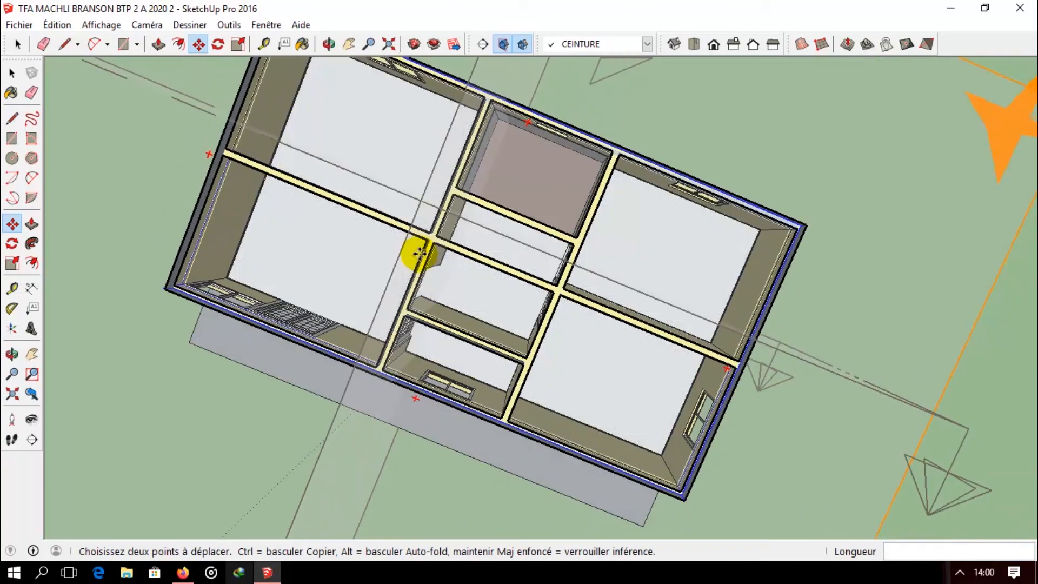
{"action": "middle_click_drag", "start_coordinate": [377, 276], "coordinate": [721, 157]}
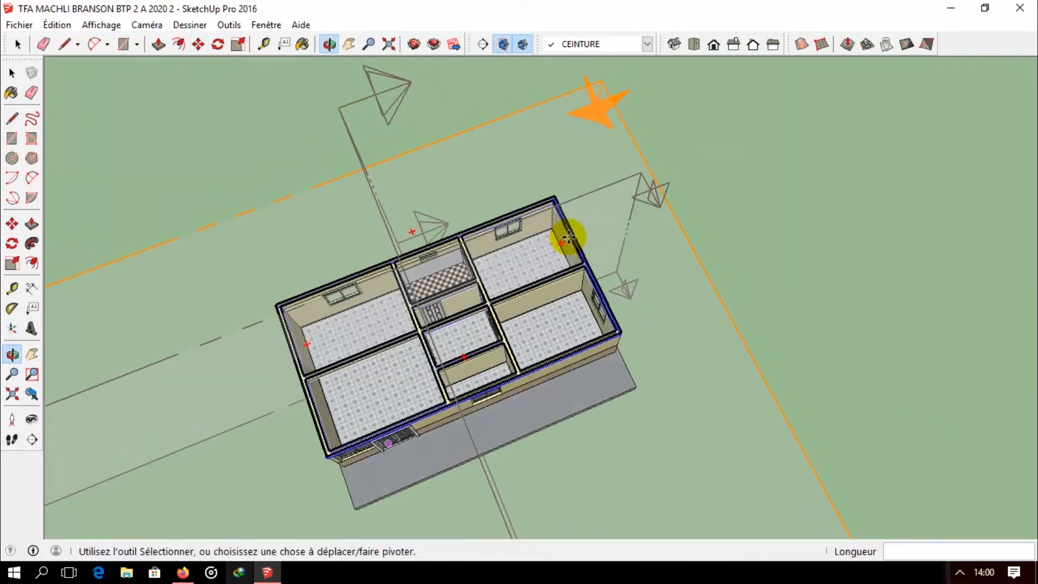
{"action": "middle_click_drag", "start_coordinate": [408, 352], "coordinate": [429, 141]}
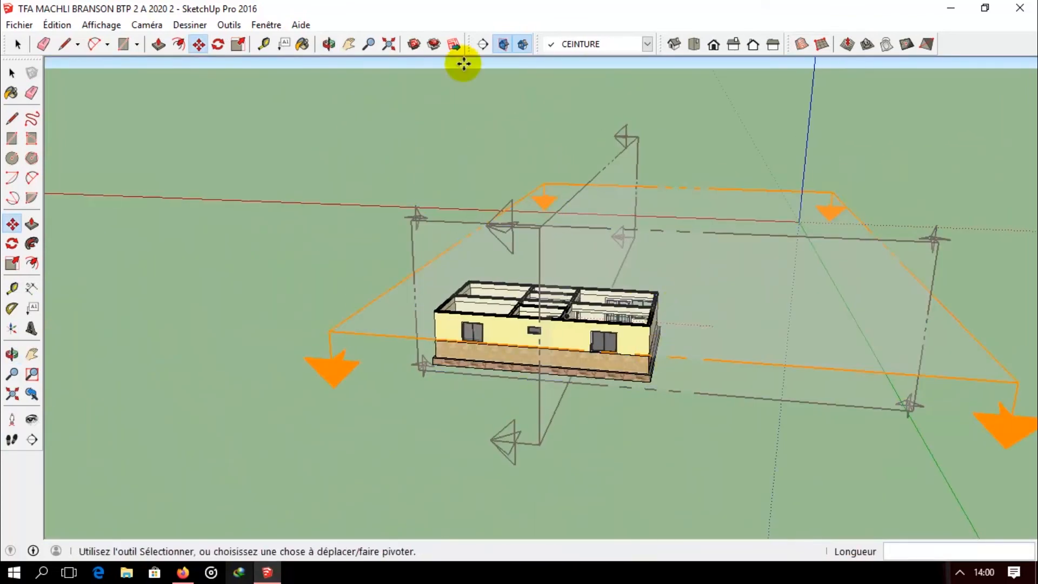
- Deactivate the horizontal section plane's cut to show the complete house, and activate it again
{"action": "key", "text": "space"}
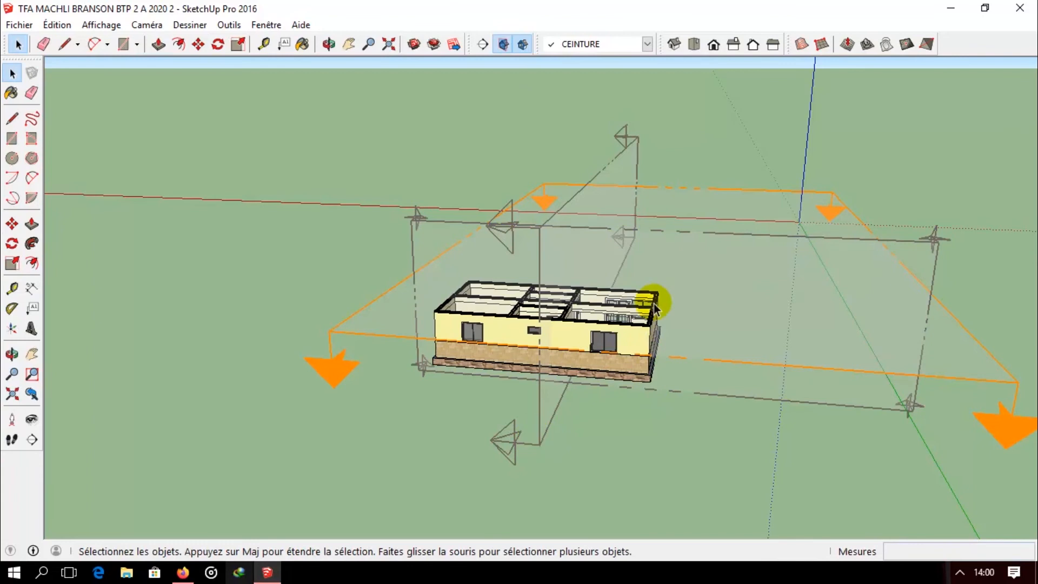
{"action": "double_click", "coordinate": [614, 191]}
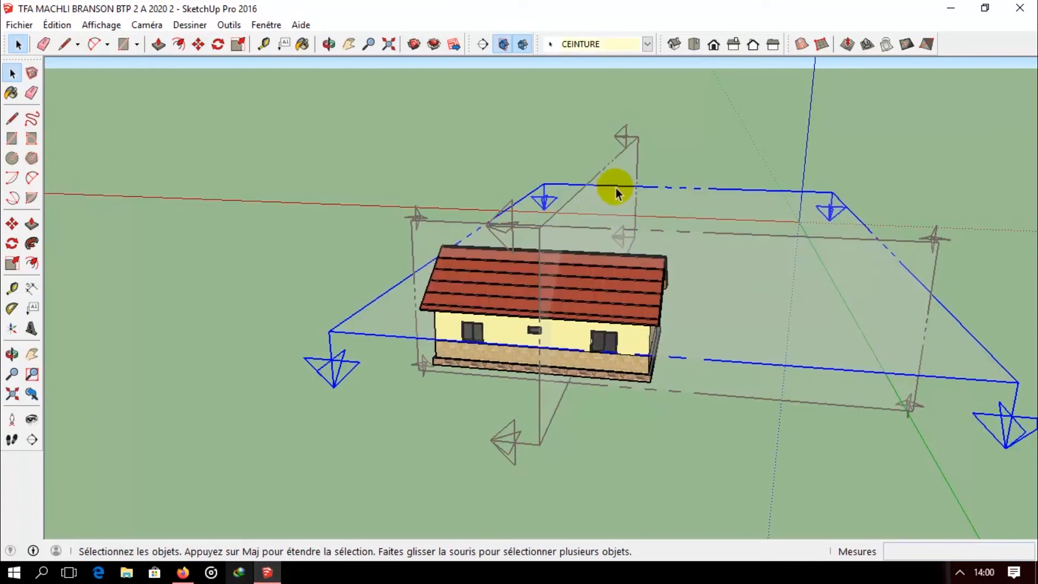
{"action": "middle_click_drag", "start_coordinate": [607, 194], "coordinate": [550, 359]}
{"action": "middle_click_drag", "start_coordinate": [683, 341], "coordinate": [830, 336]}
{"action": "scroll", "coordinate": [830, 337], "scroll_direction": "up", "scroll_amount": 3}
{"action": "middle_click_drag", "start_coordinate": [491, 259], "coordinate": [492, 333]}
{"action": "scroll", "coordinate": [493, 335], "scroll_direction": "down", "scroll_amount": 2}
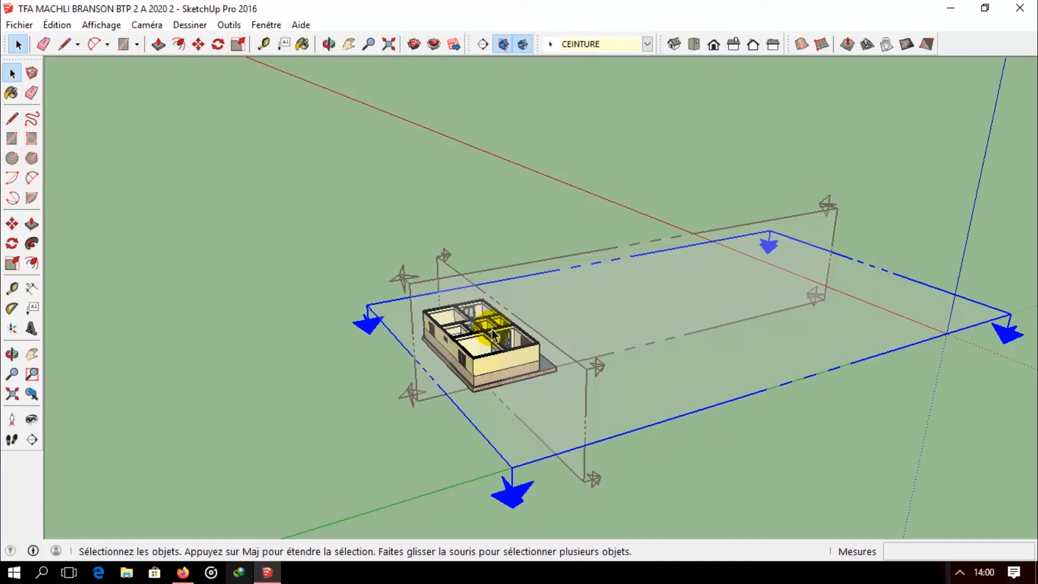
- Turn off the display of section cuts to show the complete house, and deselect the horizontal section plane
{"action": "left_click", "coordinate": [524, 40]}
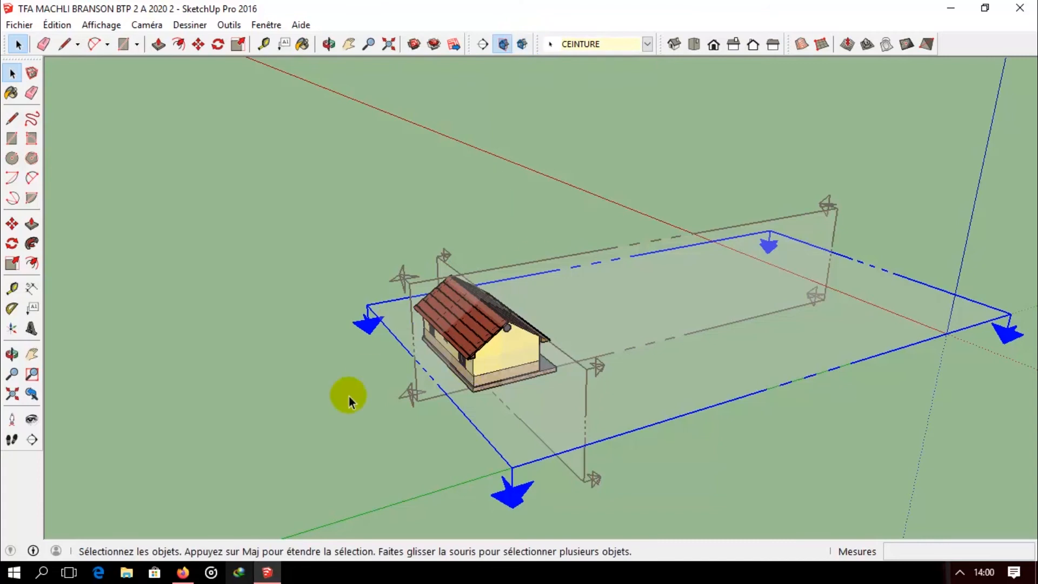
{"action": "middle_click_drag", "start_coordinate": [469, 413], "coordinate": [562, 388]}
{"action": "left_click", "coordinate": [803, 497]}
{"action": "scroll", "coordinate": [514, 342], "scroll_direction": "down", "scroll_amount": 1}
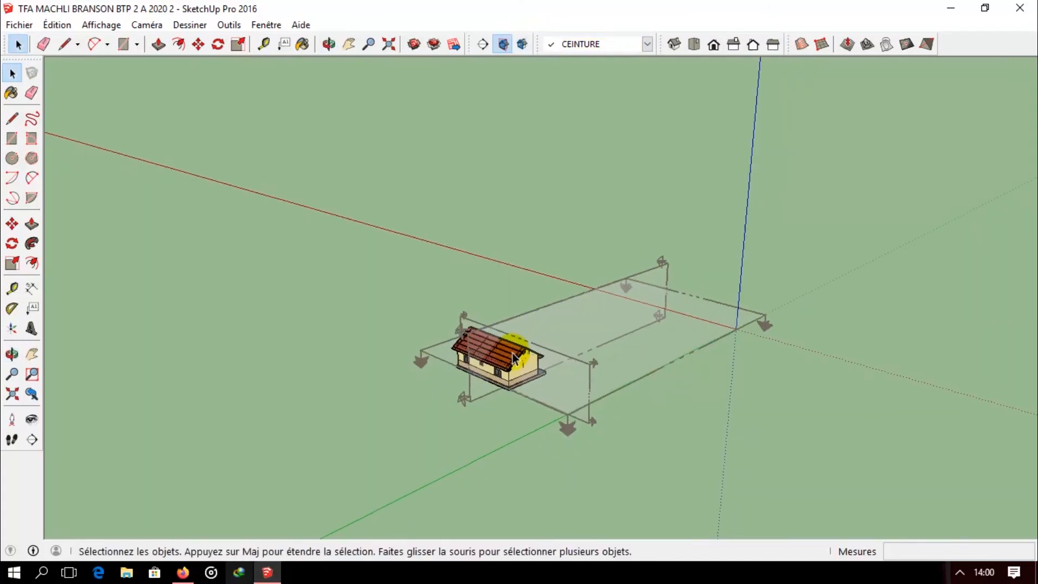
- Hide all section planes in the model, leaving only the complete house displayed
{"action": "middle_click_drag", "start_coordinate": [514, 342], "coordinate": [443, 389]}
{"action": "scroll", "coordinate": [547, 371], "scroll_direction": "up", "scroll_amount": 4}
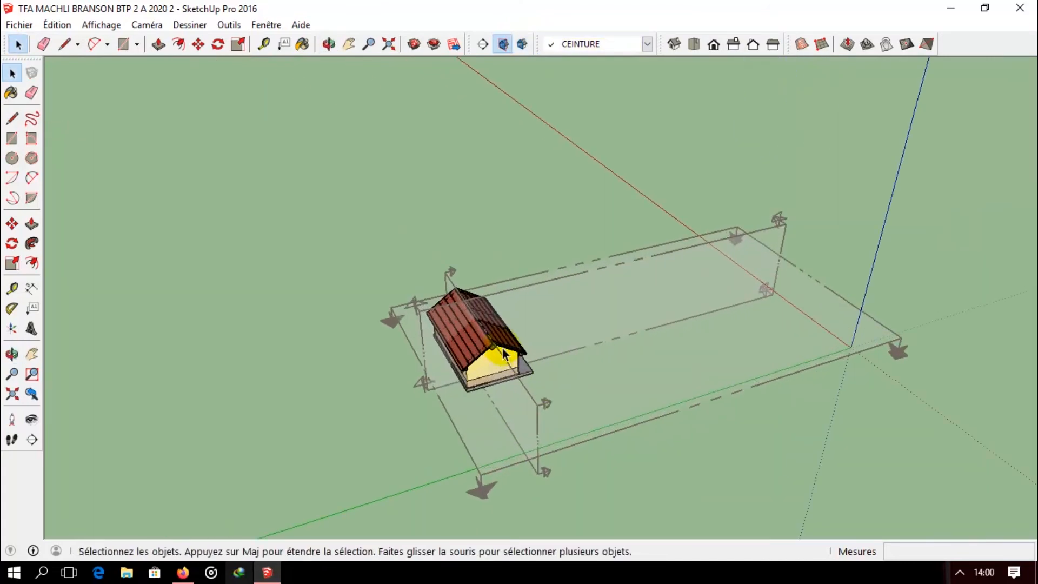
{"action": "middle_click_drag", "start_coordinate": [473, 306], "coordinate": [588, 303]}
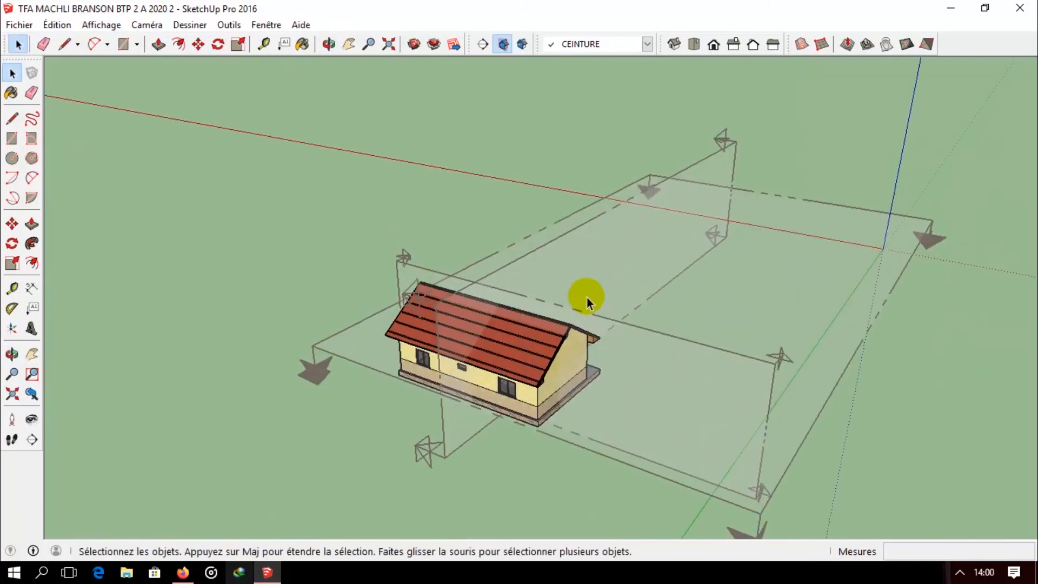
{"action": "left_click", "coordinate": [503, 45]}
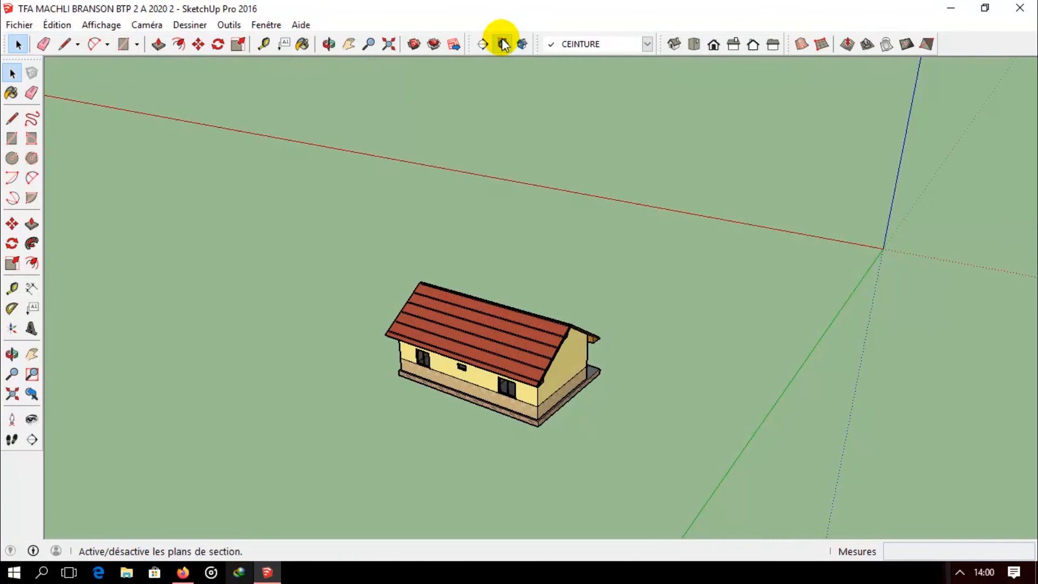
{"action": "middle_click_drag", "start_coordinate": [459, 314], "coordinate": [338, 400]}
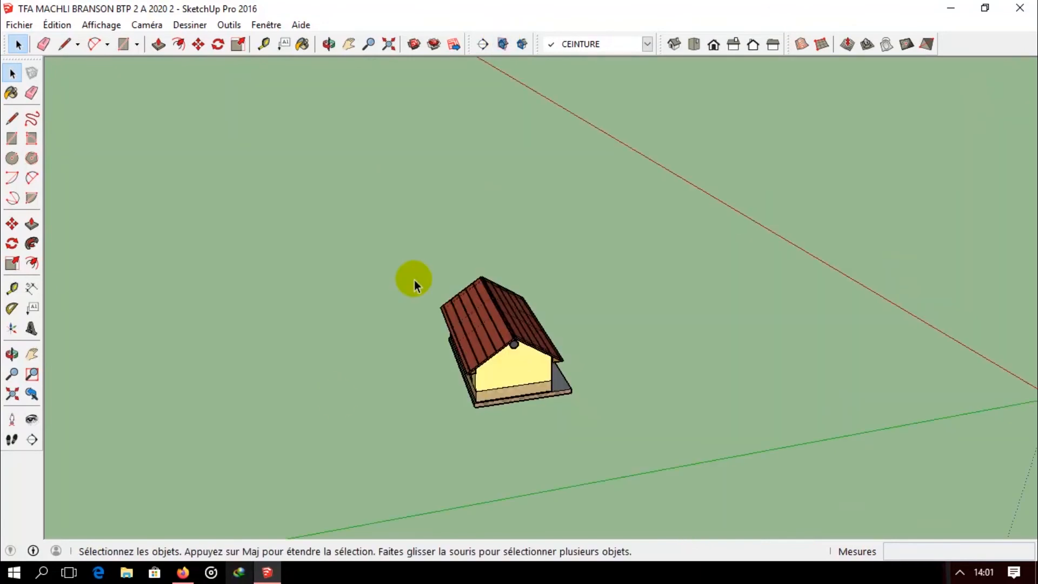
- Show the section planes around the house and hide them again
{"action": "left_click", "coordinate": [503, 45]}
{"action": "middle_click_drag", "start_coordinate": [501, 83], "coordinate": [696, 300]}
{"action": "scroll", "coordinate": [533, 323], "scroll_direction": "up", "scroll_amount": 4}
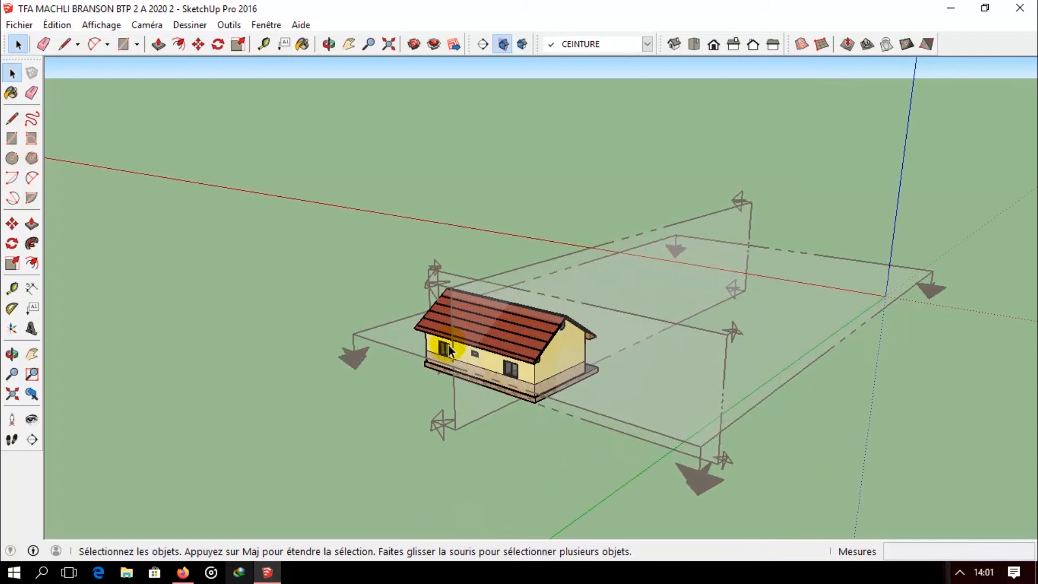
{"action": "left_click", "coordinate": [502, 43]}
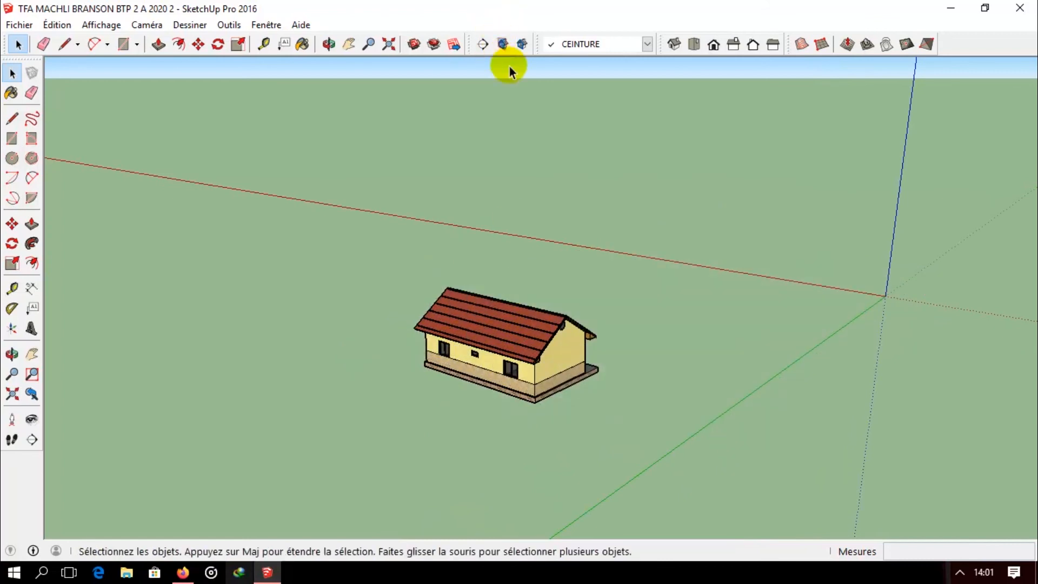
- Turn on the display of section cuts with the planes hidden, and examine the rooms exposed by the horizontal cut
{"action": "left_click", "coordinate": [520, 45]}
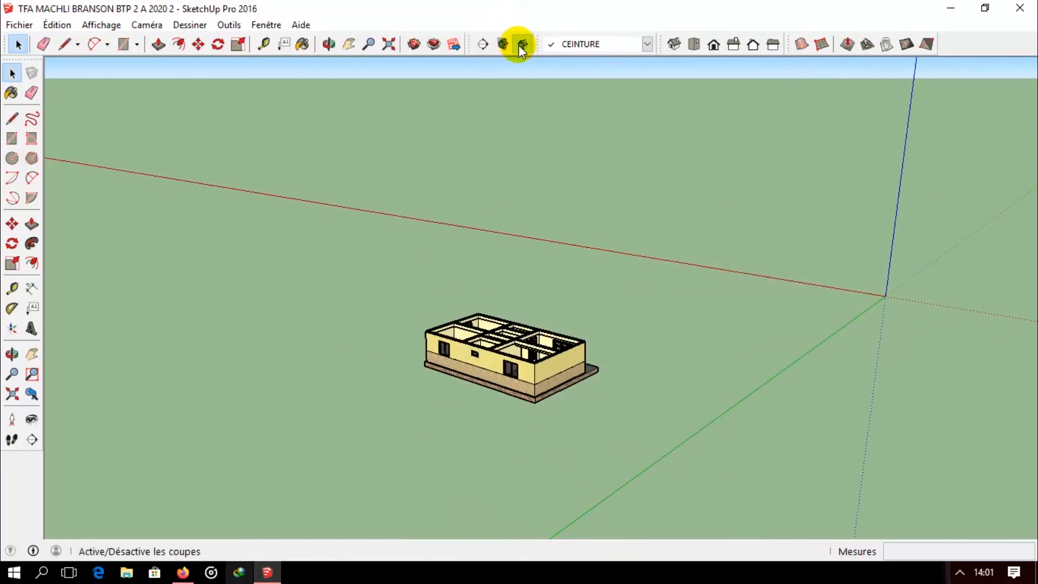
{"action": "scroll", "coordinate": [539, 351], "scroll_direction": "down", "scroll_amount": 2}
{"action": "middle_click_drag", "start_coordinate": [539, 350], "coordinate": [493, 503]}
{"action": "scroll", "coordinate": [514, 390], "scroll_direction": "up", "scroll_amount": 6}
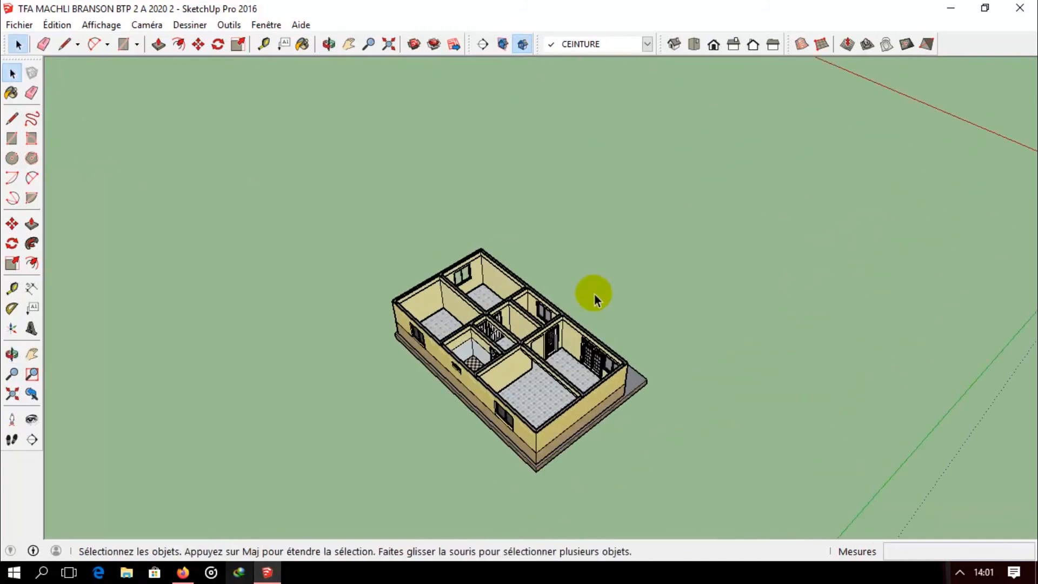
{"action": "middle_click_drag", "start_coordinate": [776, 333], "coordinate": [656, 199]}
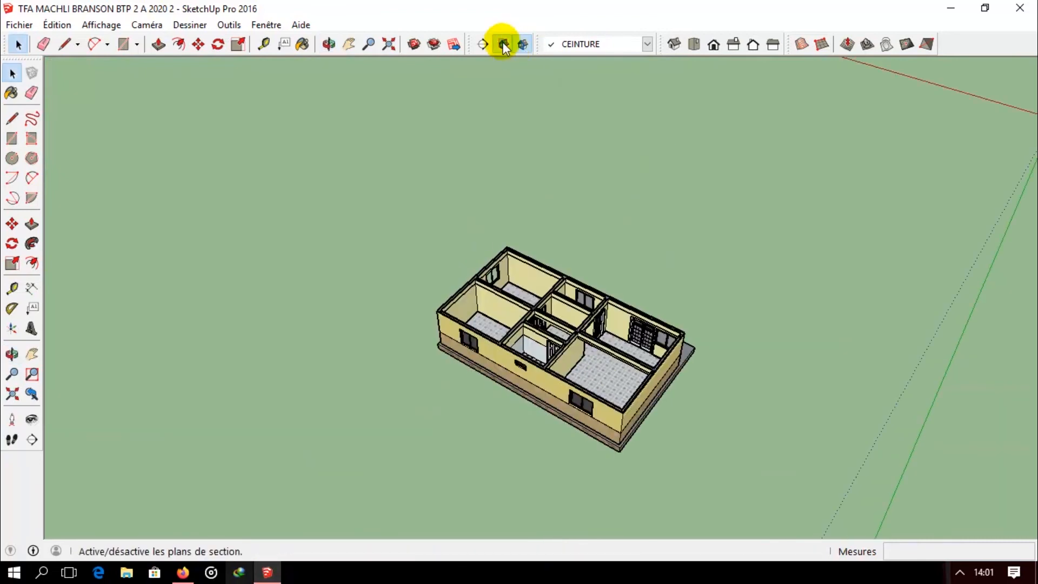
- Show the section planes and delete the horizontal one cutting through the house
{"action": "left_click", "coordinate": [502, 44]}
{"action": "middle_click_drag", "start_coordinate": [591, 185], "coordinate": [788, 294]}
{"action": "left_click", "coordinate": [788, 296]}
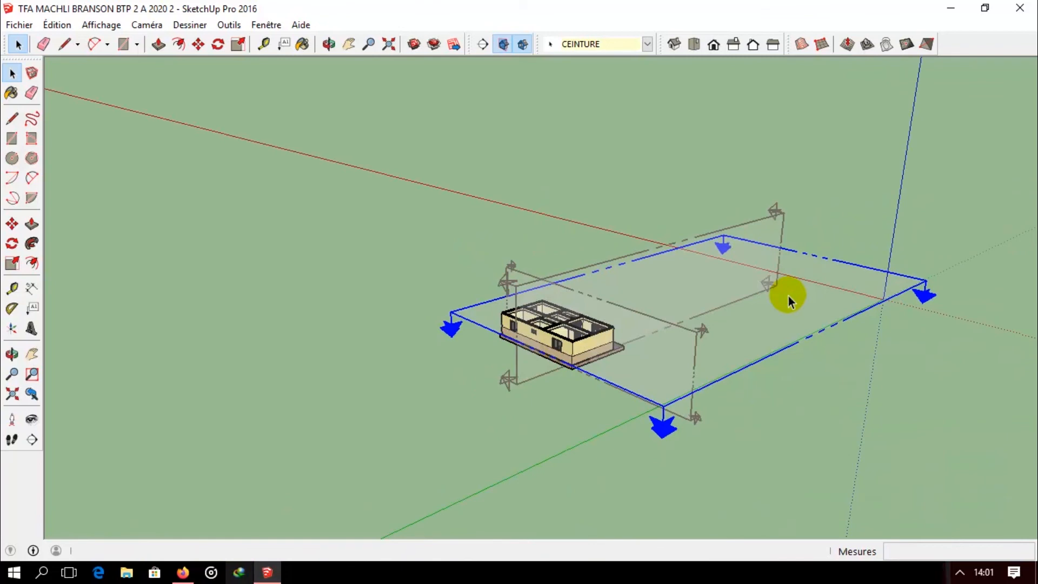
{"action": "double_click", "coordinate": [789, 296]}
- Delete the vertical section plane running lengthwise through the house
{"action": "middle_click_drag", "start_coordinate": [788, 296], "coordinate": [653, 359]}
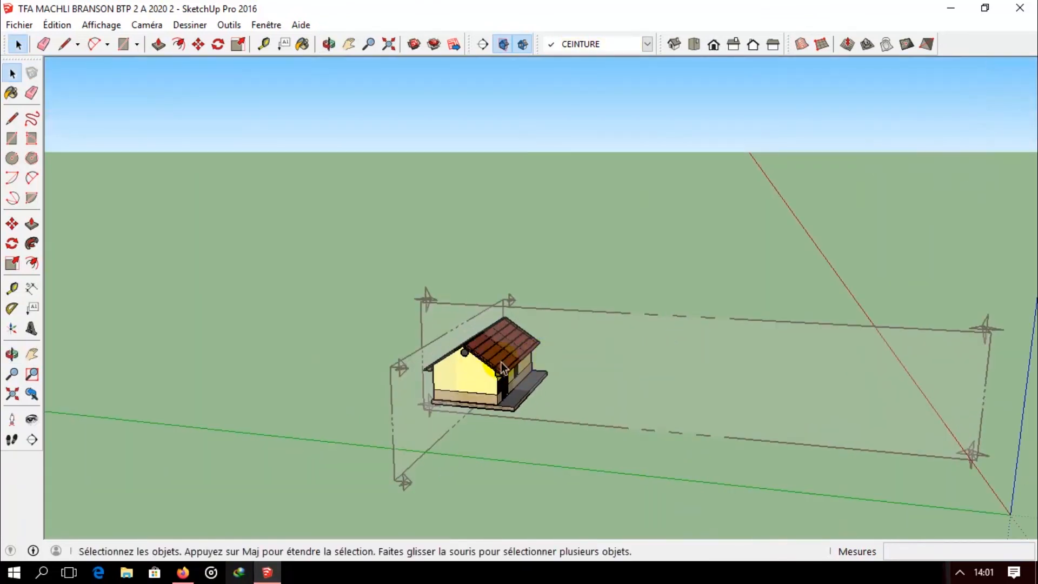
{"action": "left_click", "coordinate": [400, 415]}
{"action": "key", "text": "Delete"}
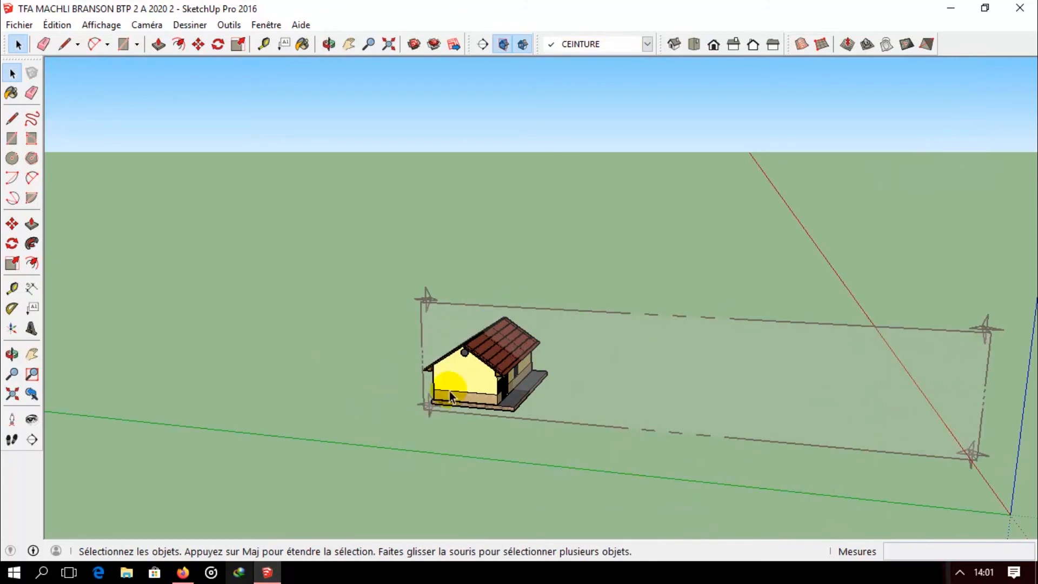
- Activate the cut of the remaining vertical section plane that runs across the house
{"action": "middle_click_drag", "start_coordinate": [450, 391], "coordinate": [524, 381]}
{"action": "scroll", "coordinate": [483, 380], "scroll_direction": "up", "scroll_amount": 3}
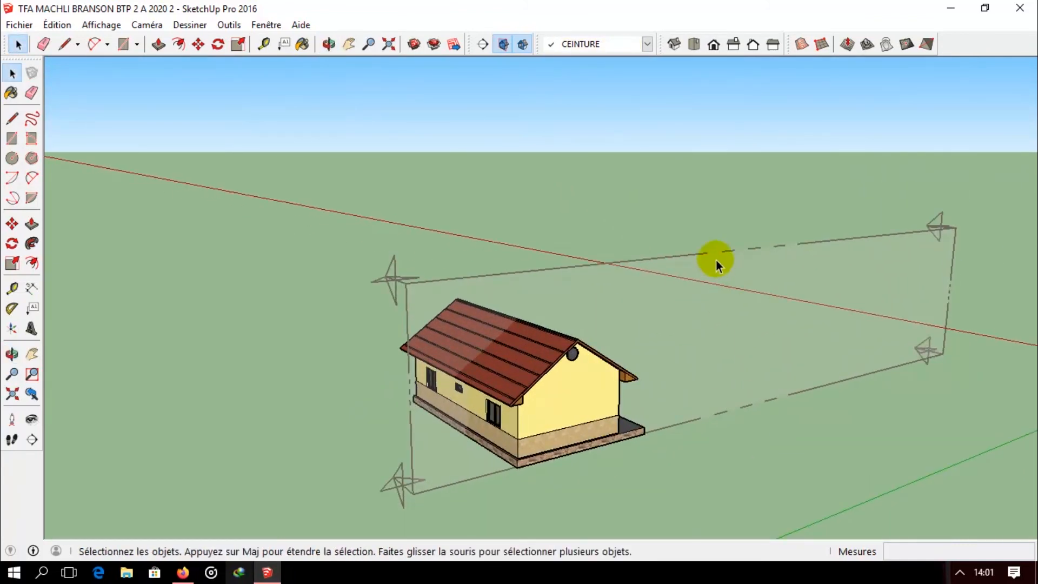
{"action": "left_click", "coordinate": [716, 261]}
{"action": "middle_click_drag", "start_coordinate": [716, 261], "coordinate": [451, 327]}
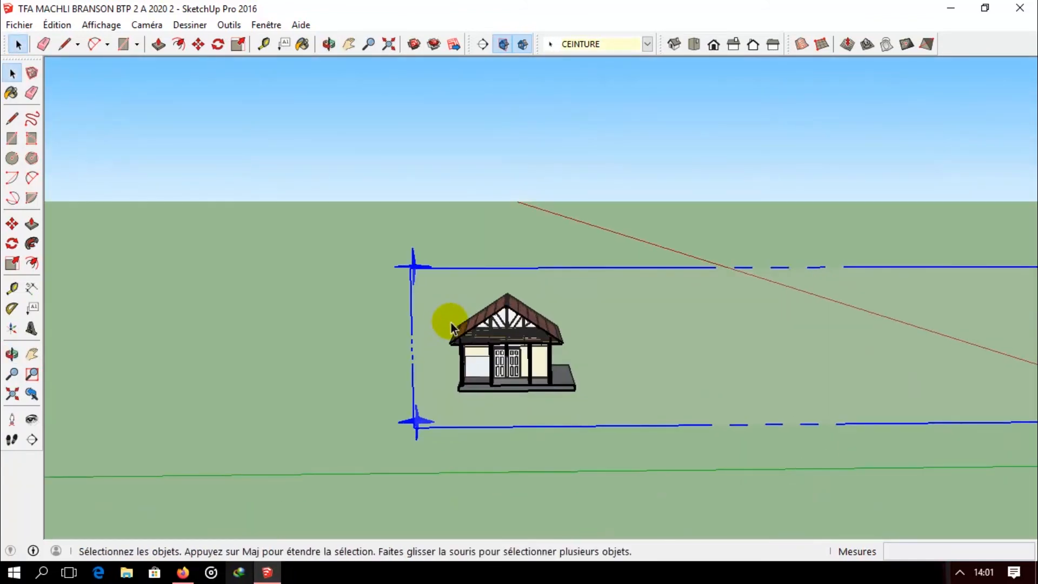
{"action": "scroll", "coordinate": [451, 327], "scroll_direction": "up", "scroll_amount": 3}
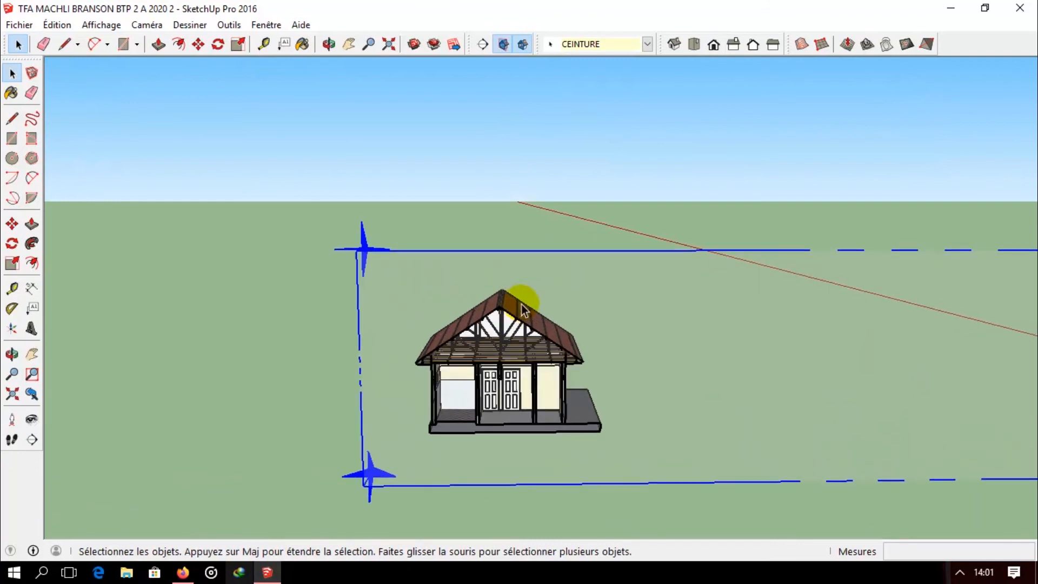
- Turn off the display of section cuts and hide the section plane, leaving the complete house displayed
{"action": "left_click", "coordinate": [522, 45]}
{"action": "left_click", "coordinate": [503, 44]}
{"action": "middle_click_drag", "start_coordinate": [538, 144], "coordinate": [567, 360]}
{"action": "scroll", "coordinate": [513, 368], "scroll_direction": "up", "scroll_amount": 4}
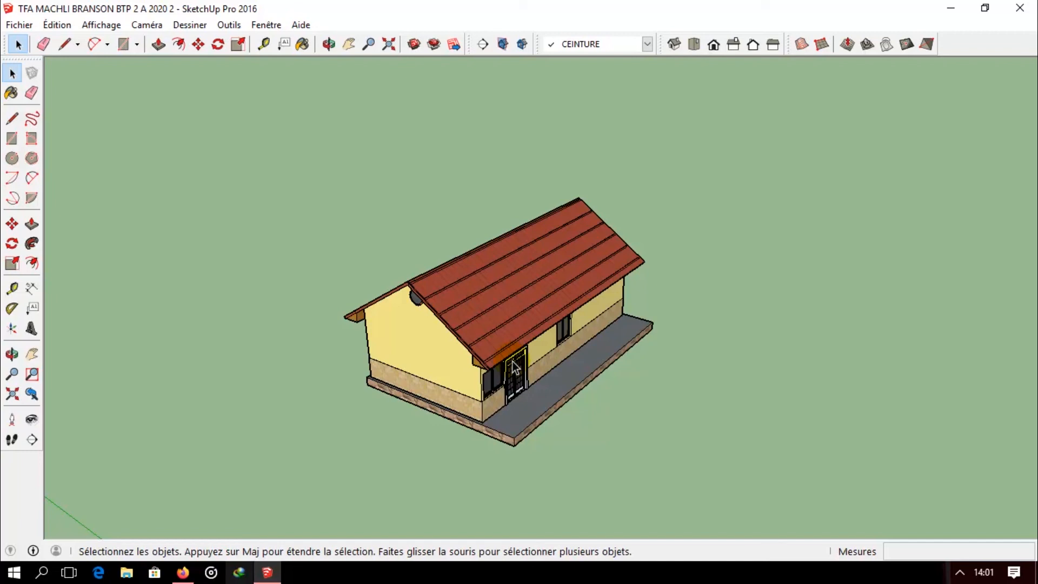
- Turn on the display of section cuts with the section plane hidden, and examine the exposed roof trusses and rooms
{"action": "left_click", "coordinate": [504, 45]}
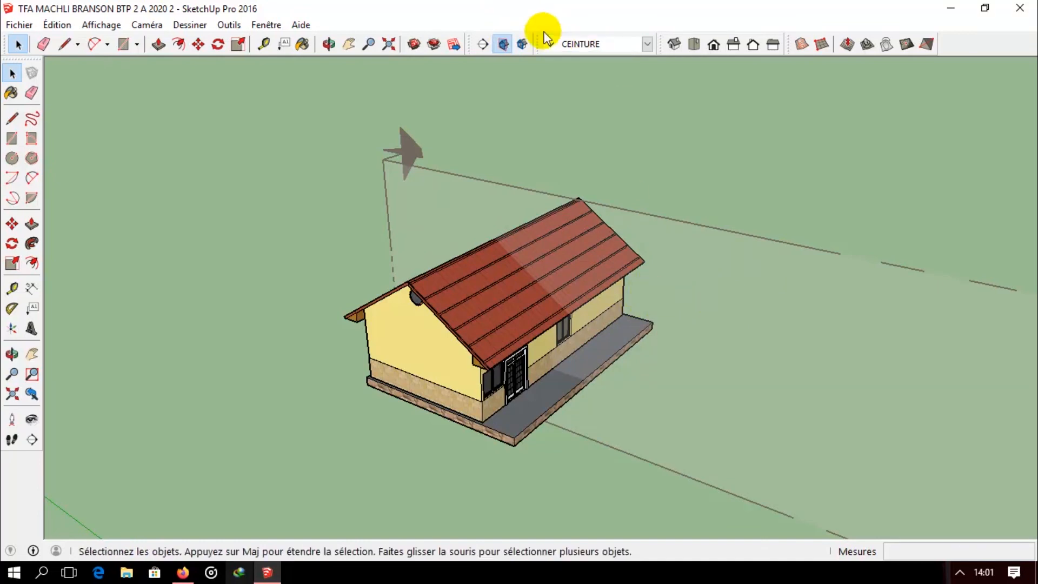
{"action": "left_click", "coordinate": [505, 45]}
{"action": "left_click", "coordinate": [523, 45]}
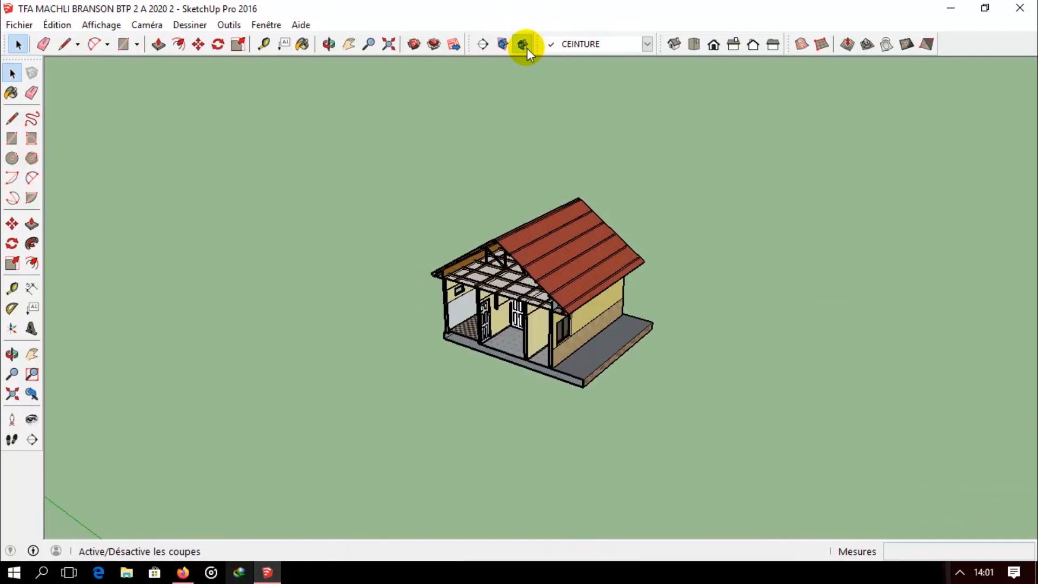
{"action": "middle_click_drag", "start_coordinate": [730, 227], "coordinate": [673, 290]}
{"action": "scroll", "coordinate": [674, 290], "scroll_direction": "up", "scroll_amount": 4}
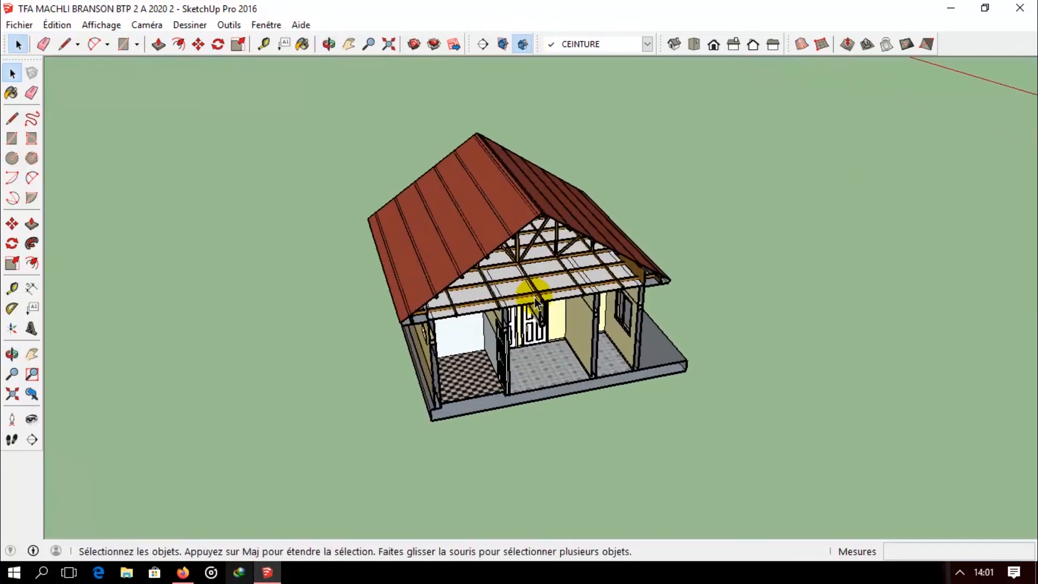
{"action": "middle_click_drag", "start_coordinate": [533, 352], "coordinate": [438, 213]}
{"action": "scroll", "coordinate": [536, 208], "scroll_direction": "up", "scroll_amount": 5}
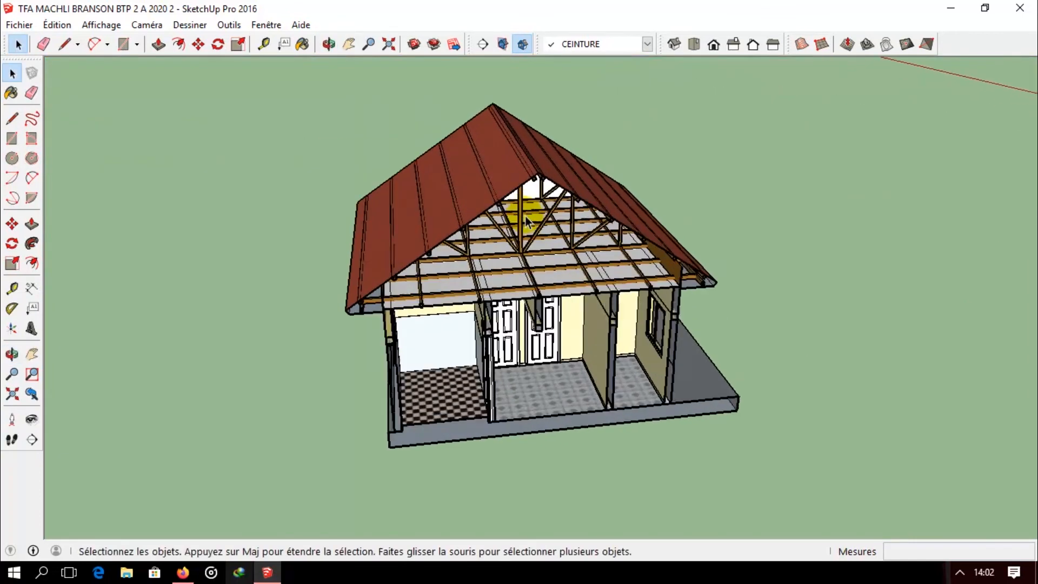
{"action": "middle_click_drag", "start_coordinate": [533, 195], "coordinate": [536, 150]}
- Turn off the display of section cuts and show the vertical section plane across the complete house
{"action": "scroll", "coordinate": [468, 243], "scroll_direction": "down", "scroll_amount": 6}
{"action": "left_click", "coordinate": [522, 44]}
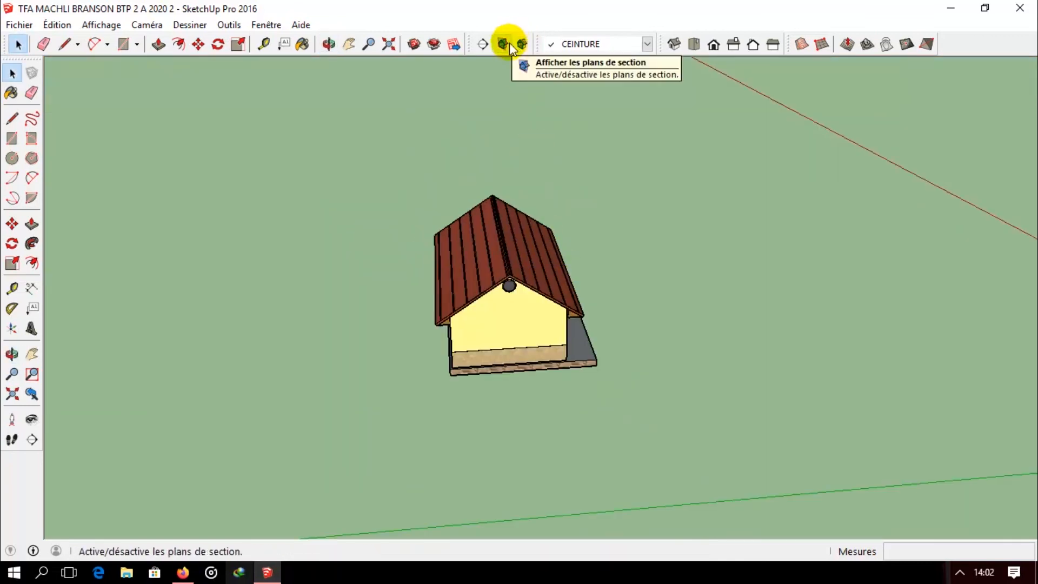
{"action": "left_click", "coordinate": [502, 44]}
{"action": "middle_click_drag", "start_coordinate": [647, 241], "coordinate": [543, 267]}
{"action": "scroll", "coordinate": [543, 267], "scroll_direction": "up", "scroll_amount": 2}
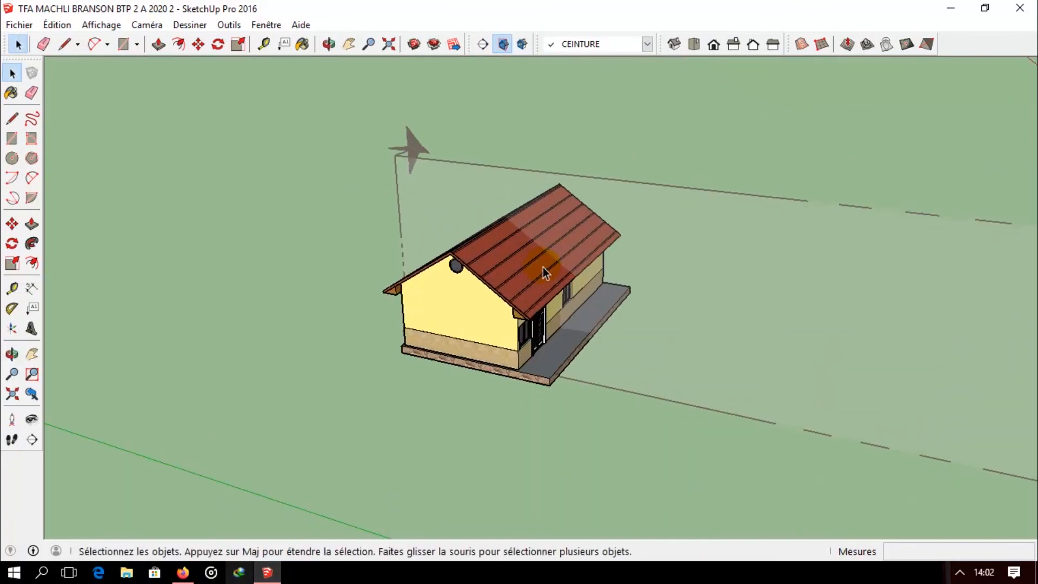